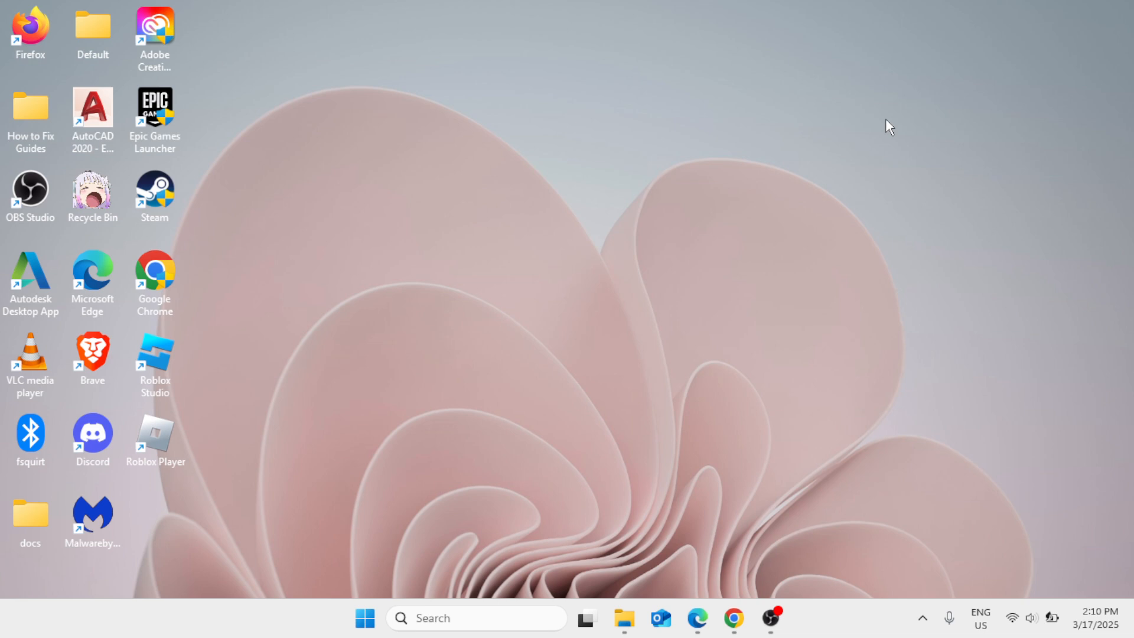
Launch Outlook in safe mode with the Run command "outlook.exe /safe", using the Outlook profile.
key(super+r)
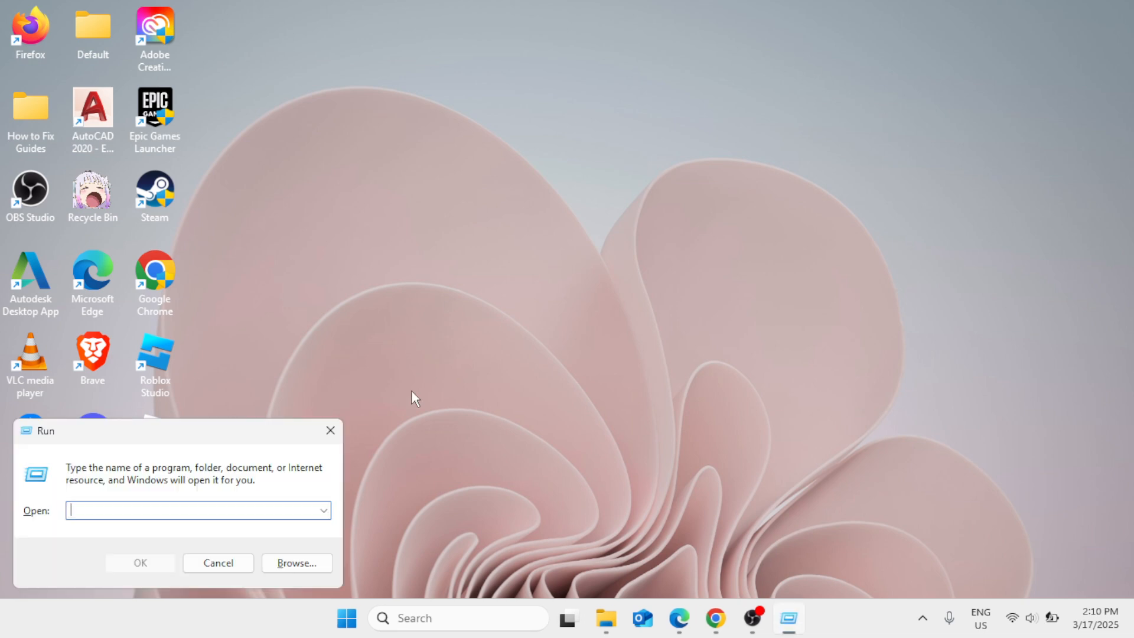
drag(258, 419, 627, 100)
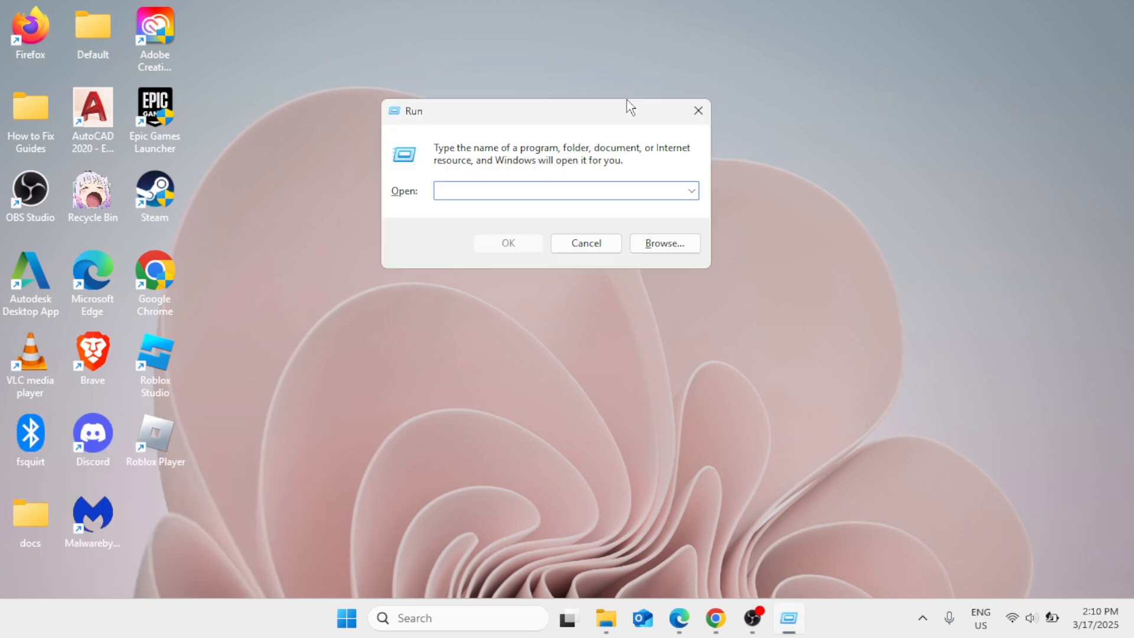
right_click(347, 617)
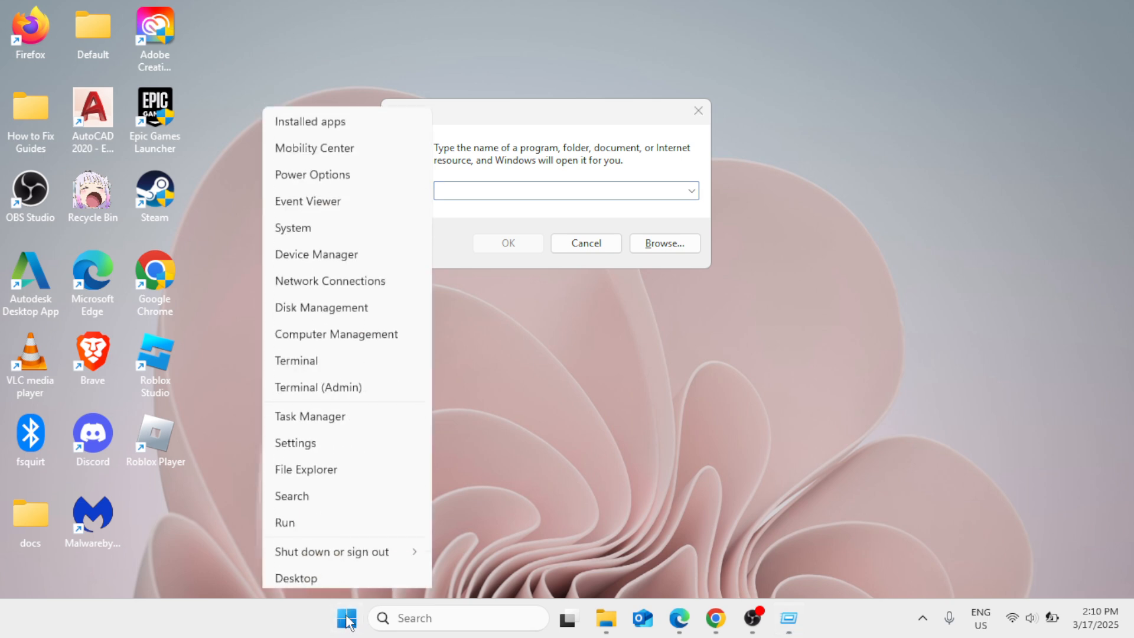
click(302, 520)
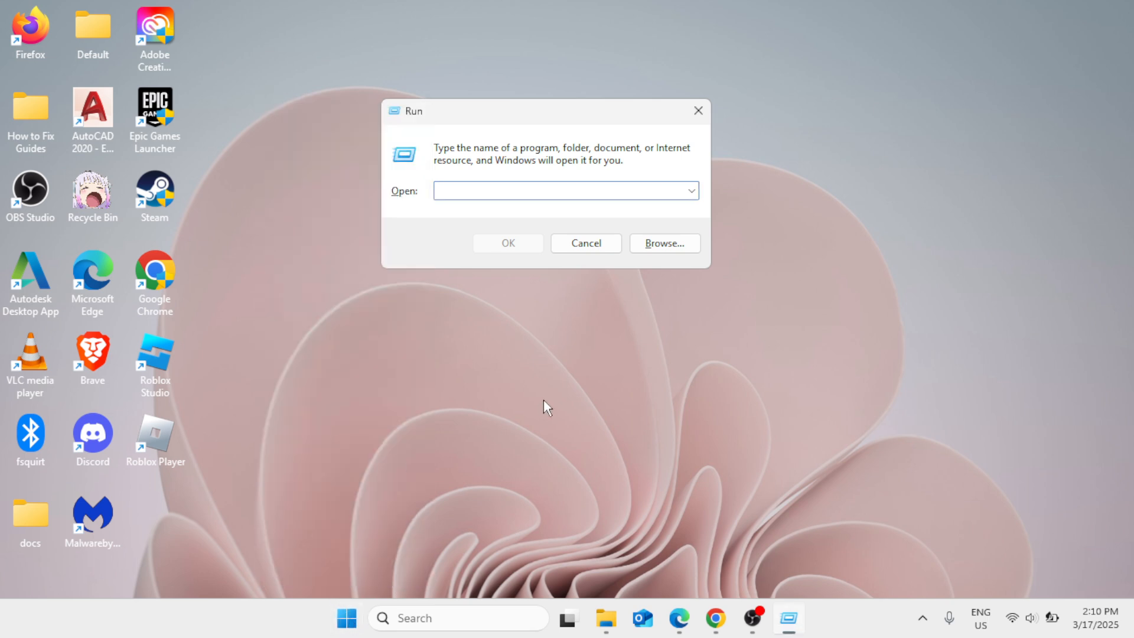
text(outlook.exe)
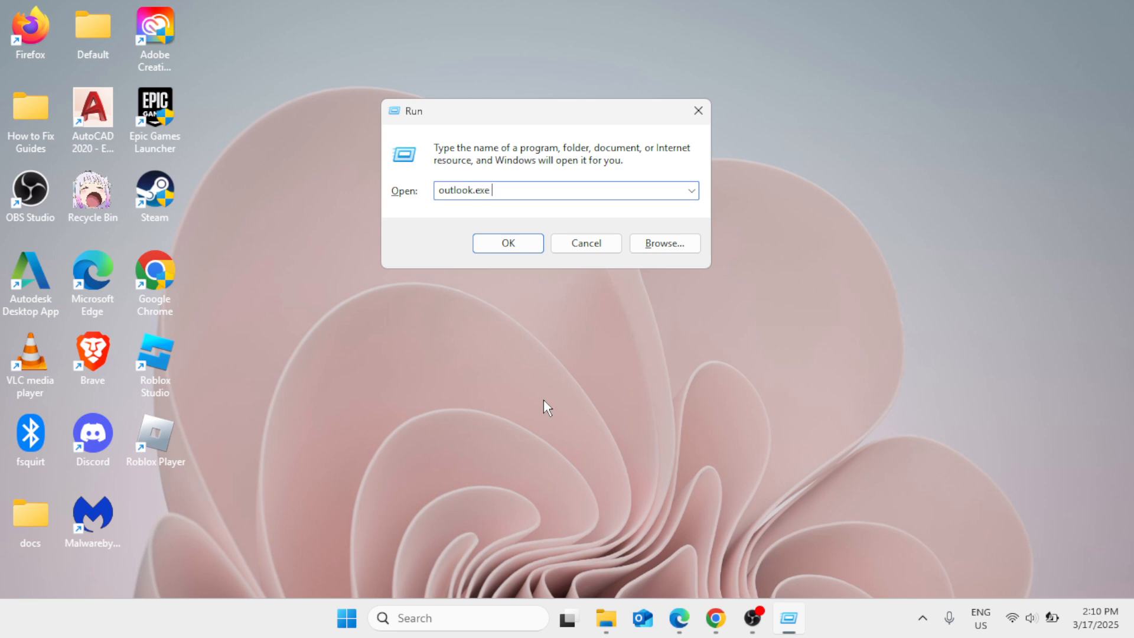
text( /safe)
click(513, 240)
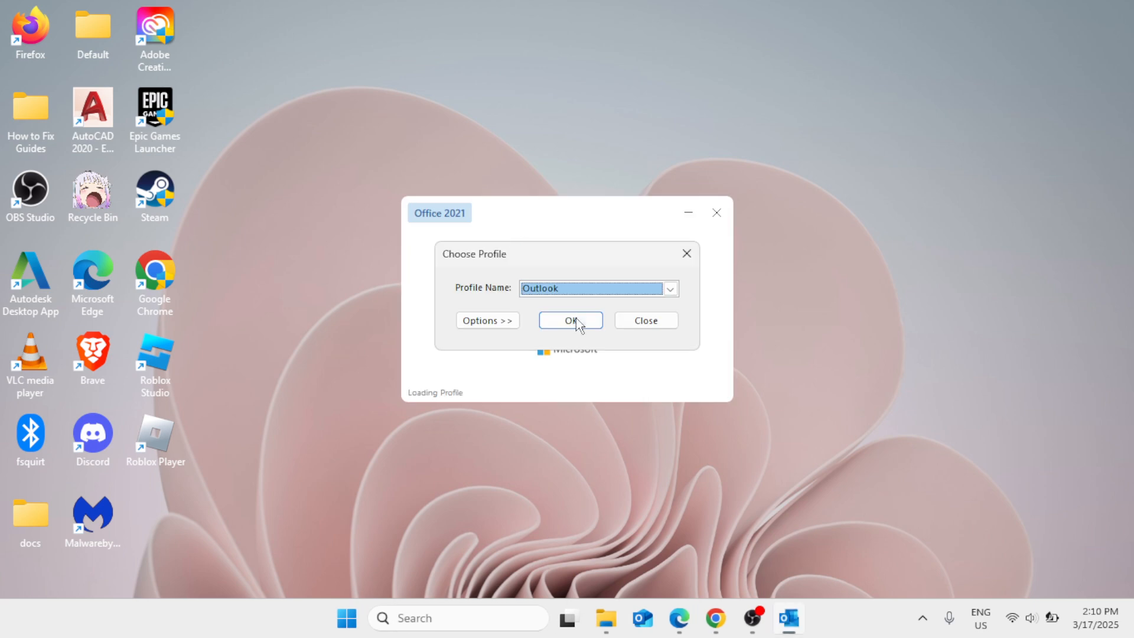
click(576, 322)
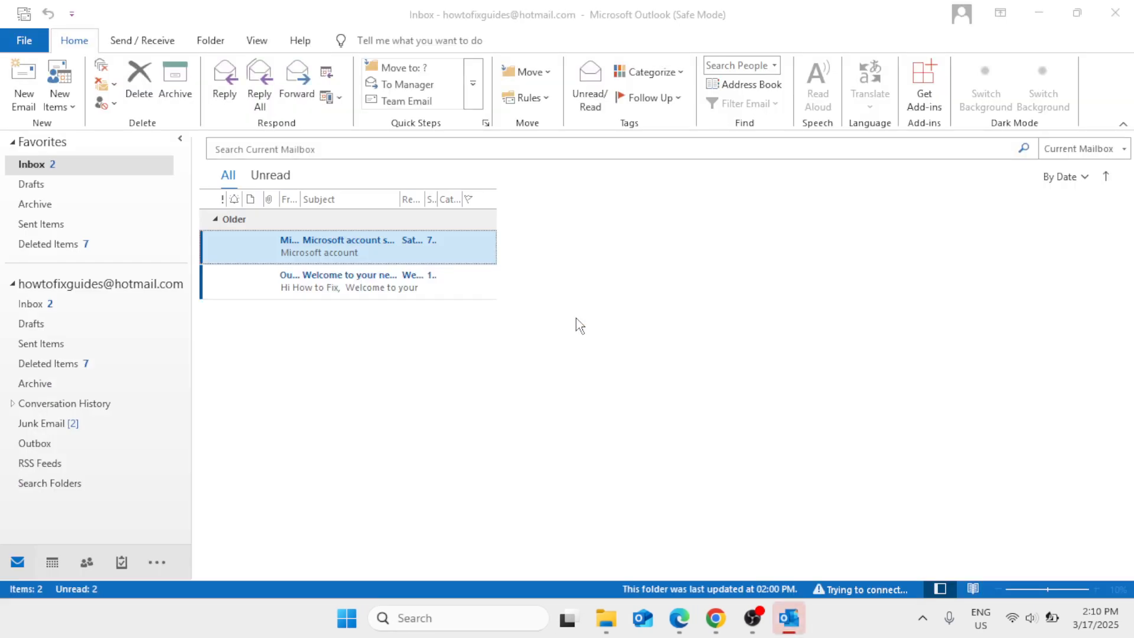
Dismiss the Microsoft 365 subscription offers and the product notice, and close the safe mode Outlook window.
click(900, 87)
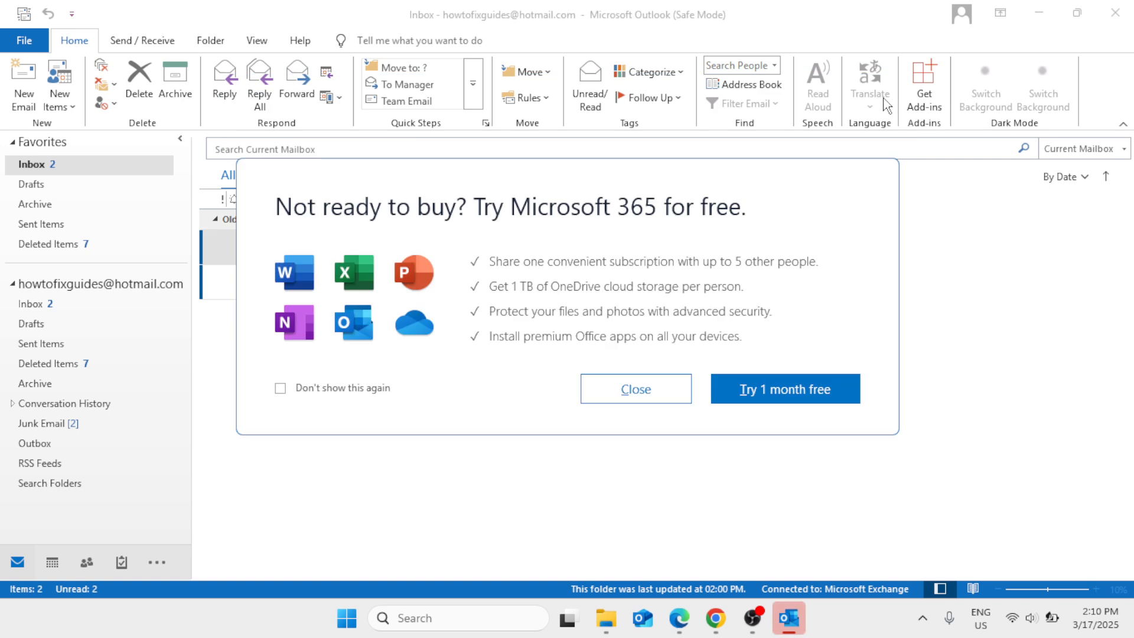
click(668, 390)
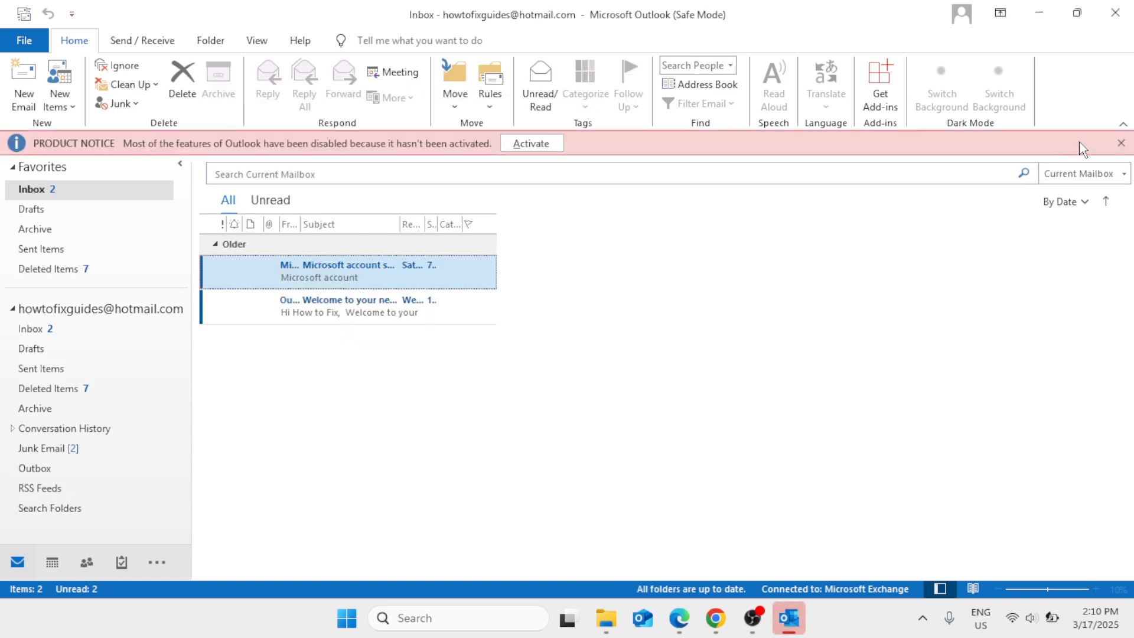
click(1122, 143)
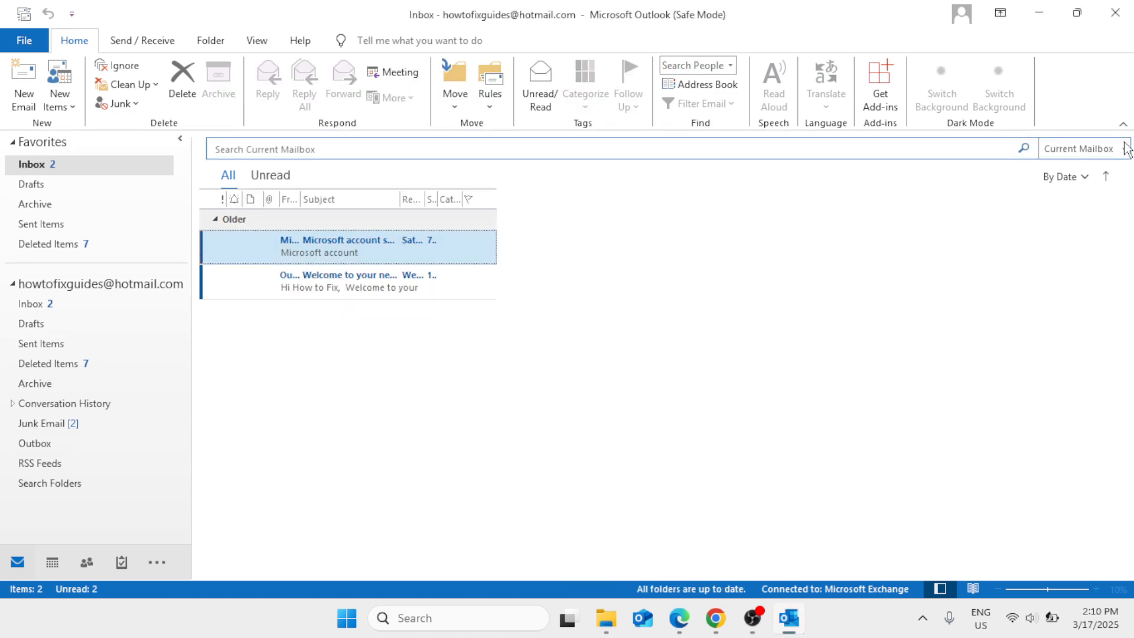
click(1115, 12)
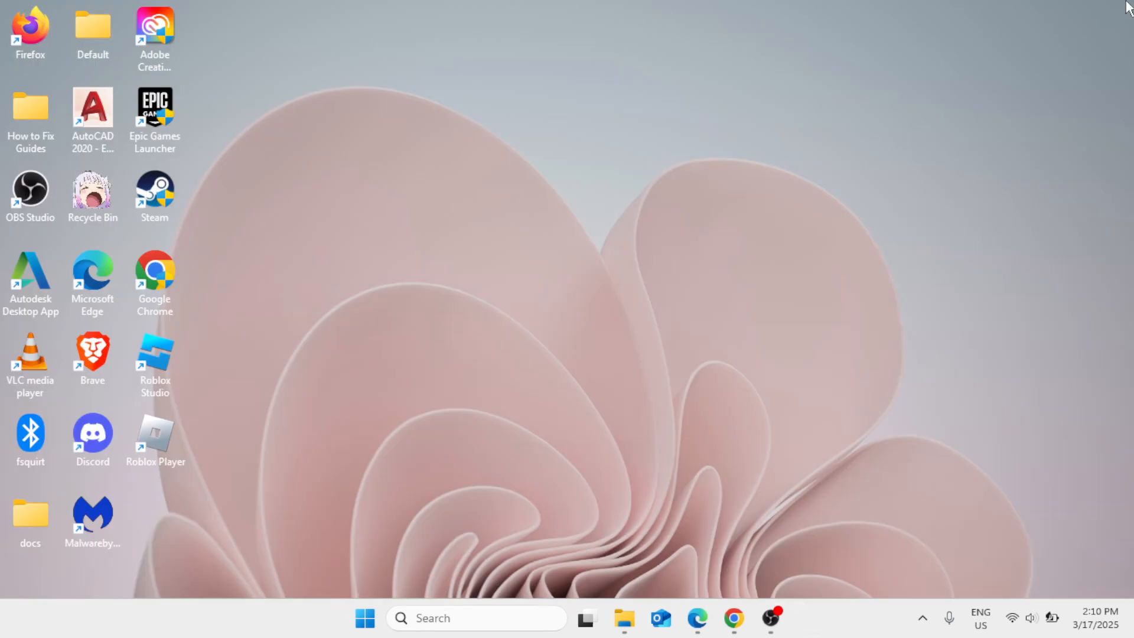
Find and open Outlook (classic) in normal mode, and dismiss its Microsoft 365 offers and product notice.
click(453, 619)
text(out)
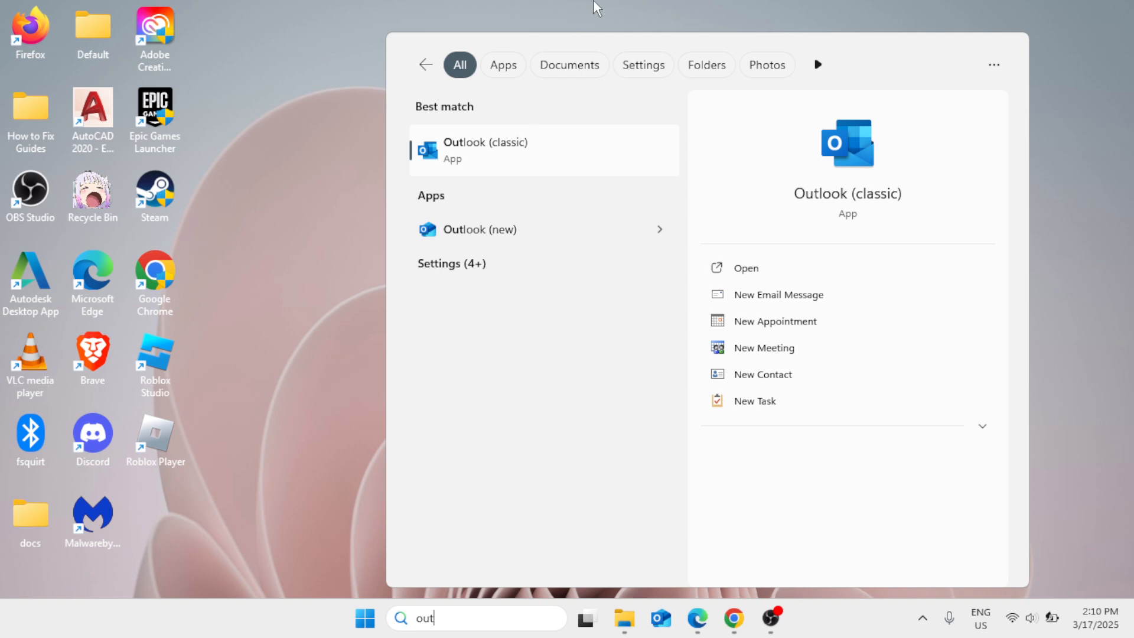
click(562, 142)
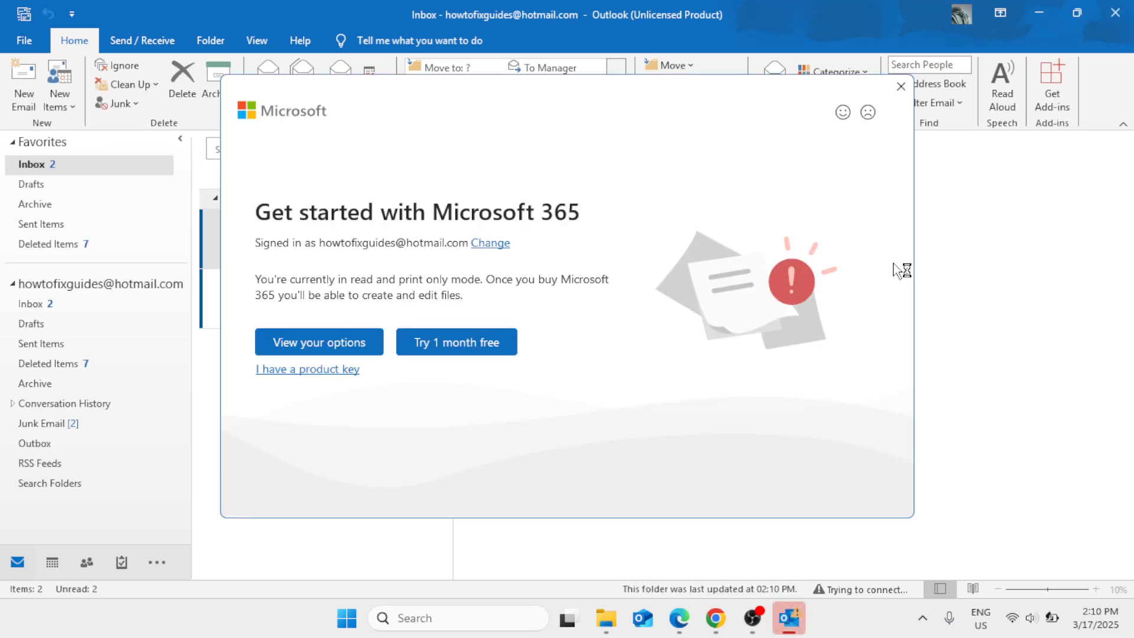
click(901, 86)
click(601, 396)
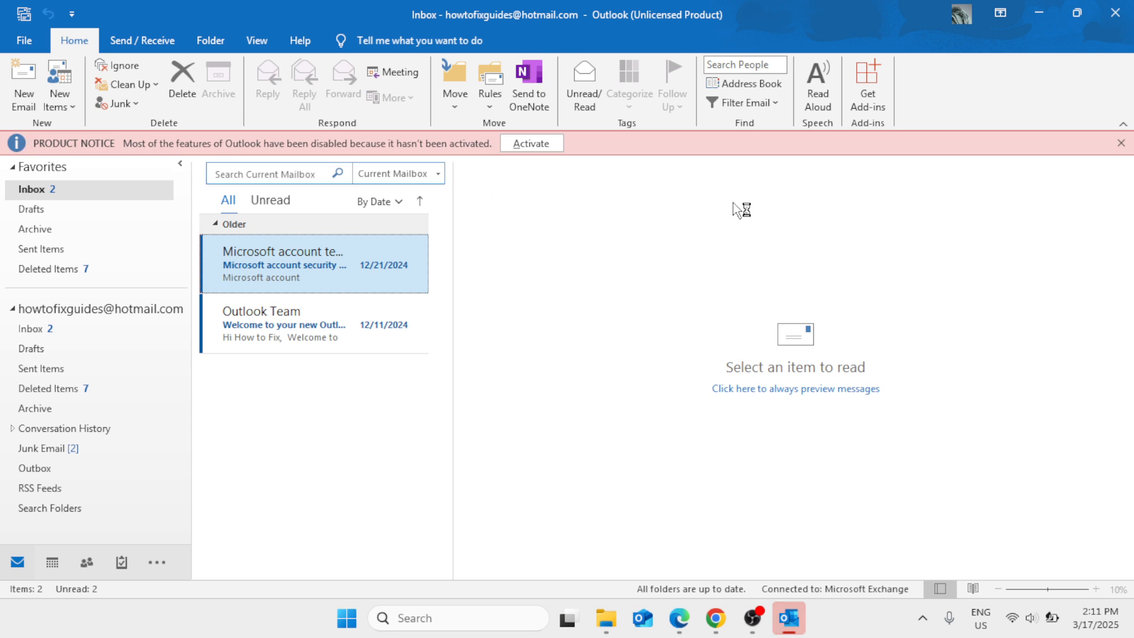
click(1121, 143)
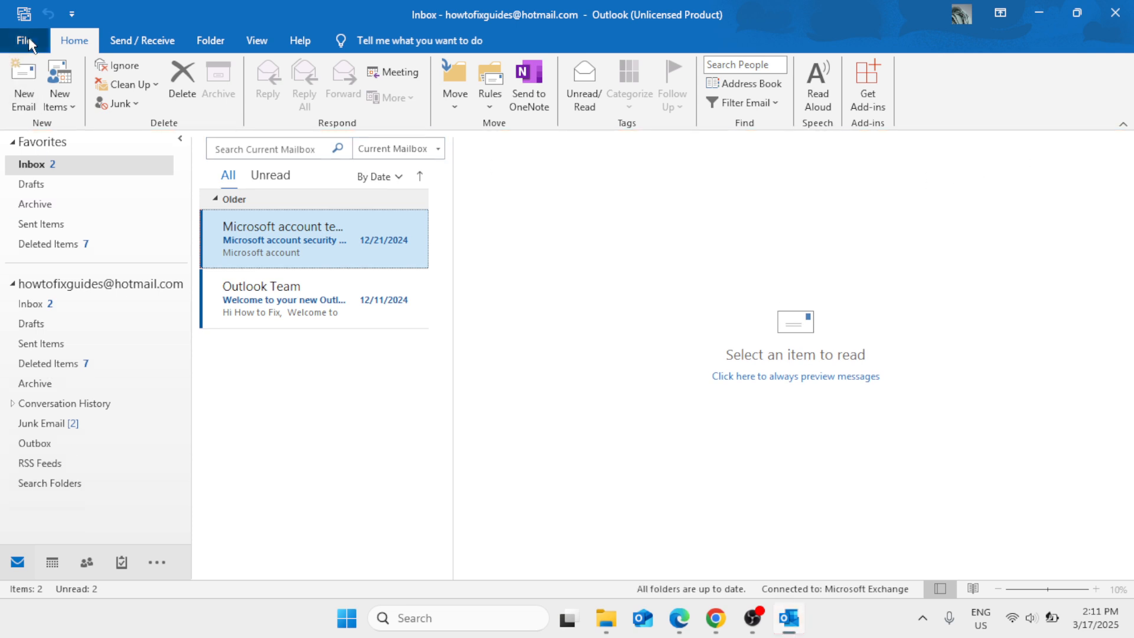
Run Update Now for Microsoft 365 and Office from Outlook's Office Account page, and close Outlook.
click(28, 38)
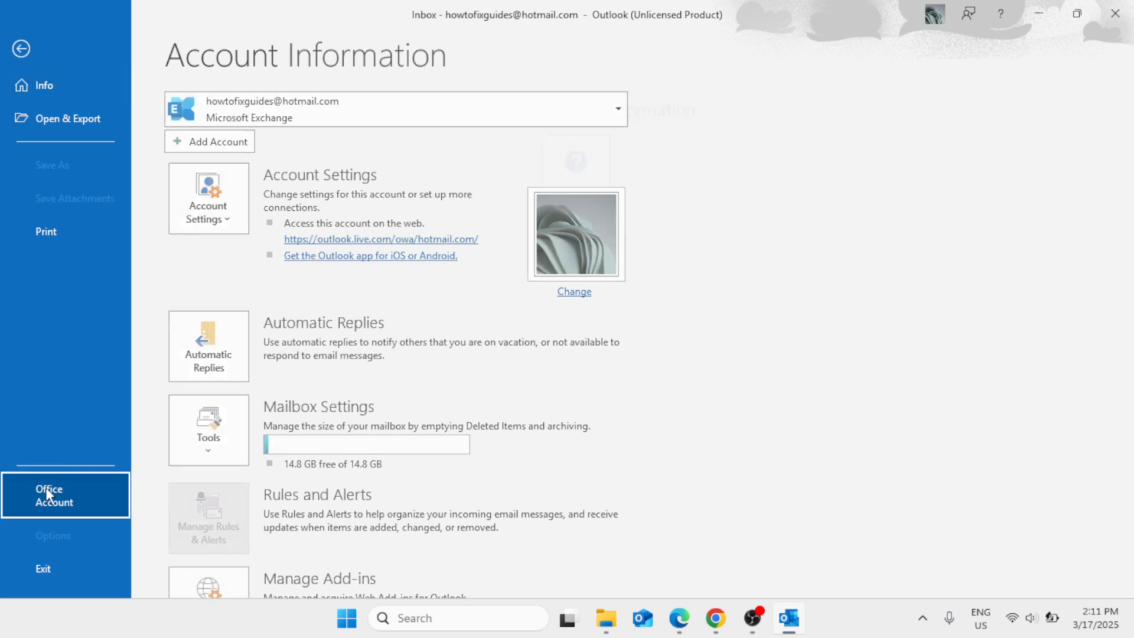
click(36, 485)
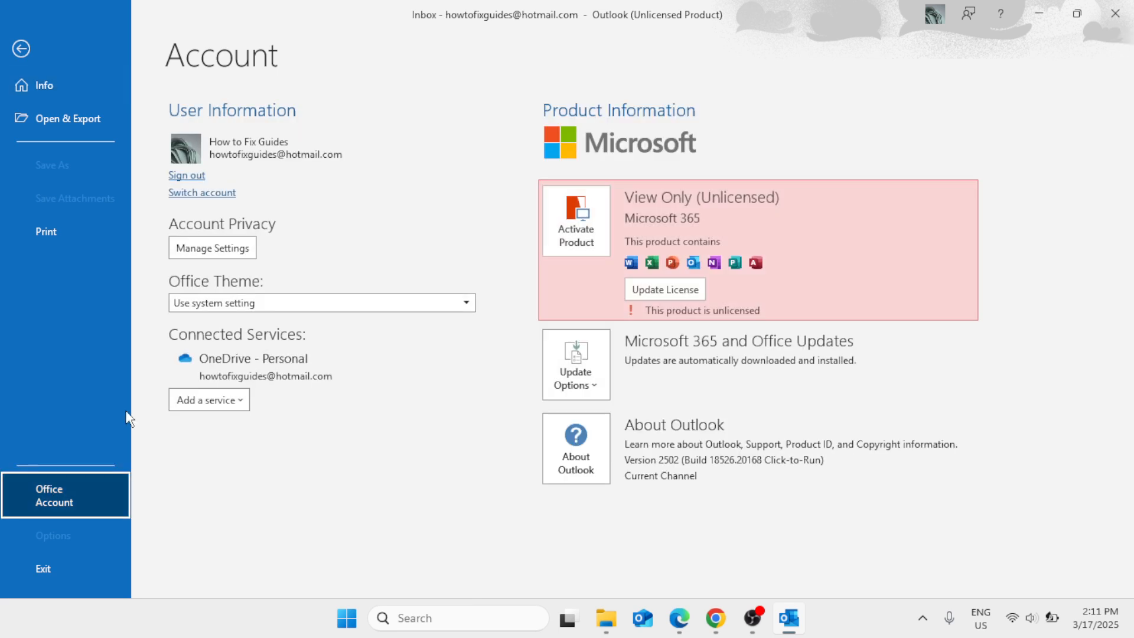
click(590, 387)
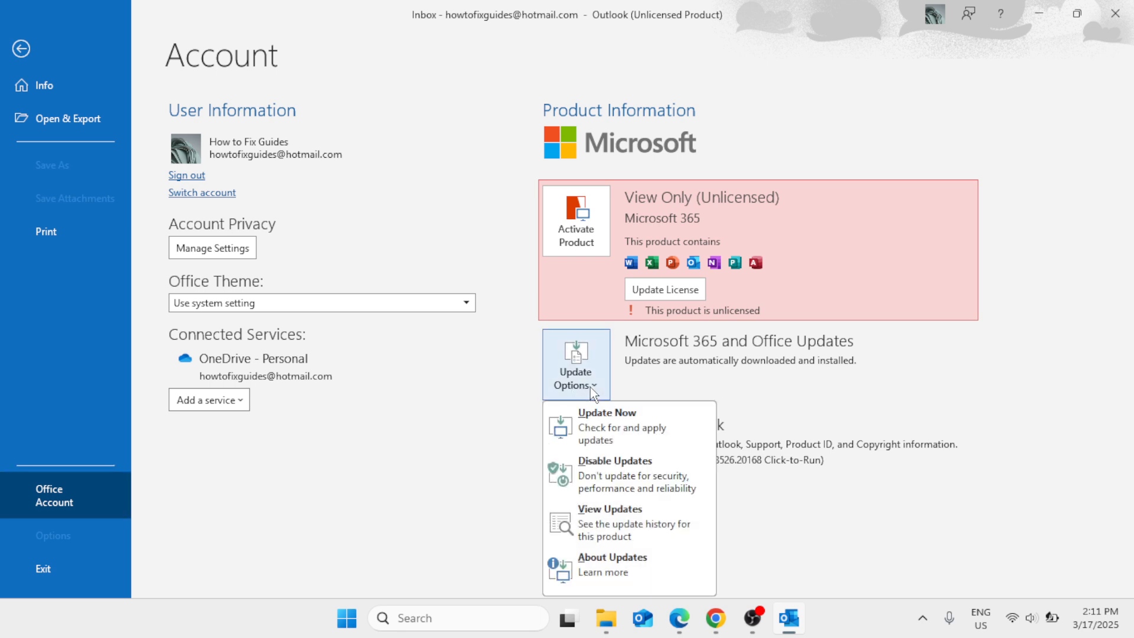
click(601, 433)
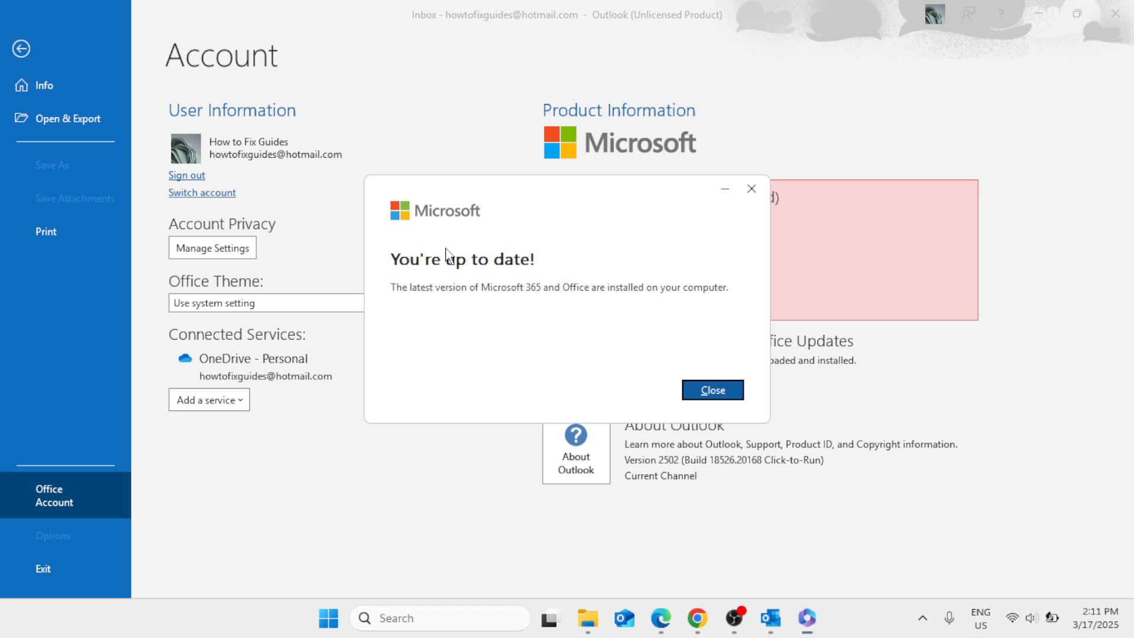
click(697, 391)
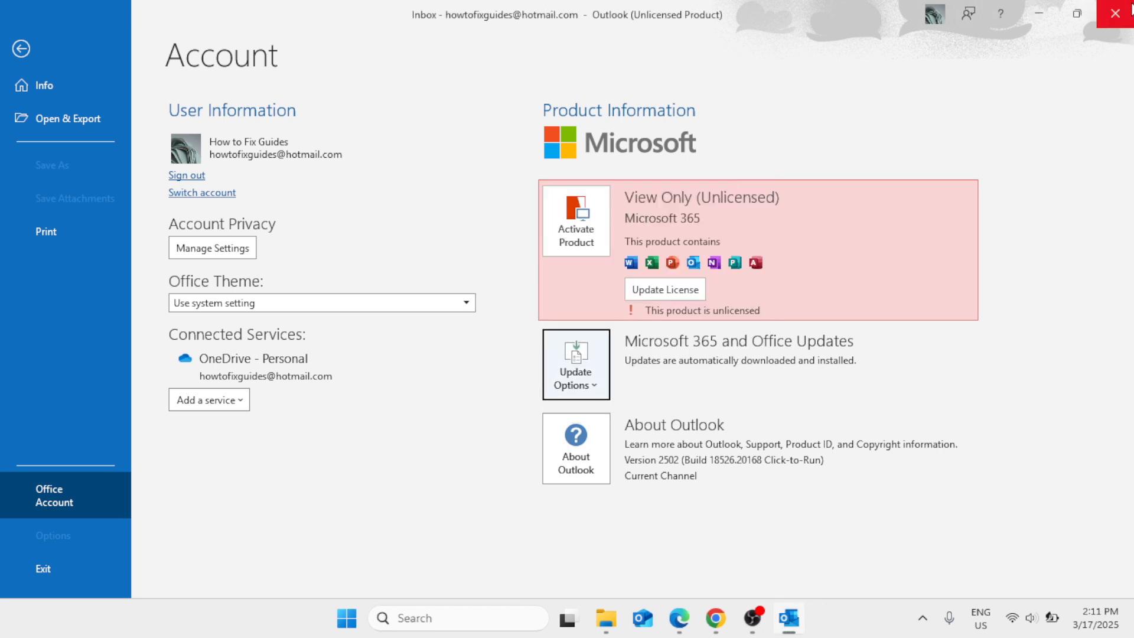
click(1130, 8)
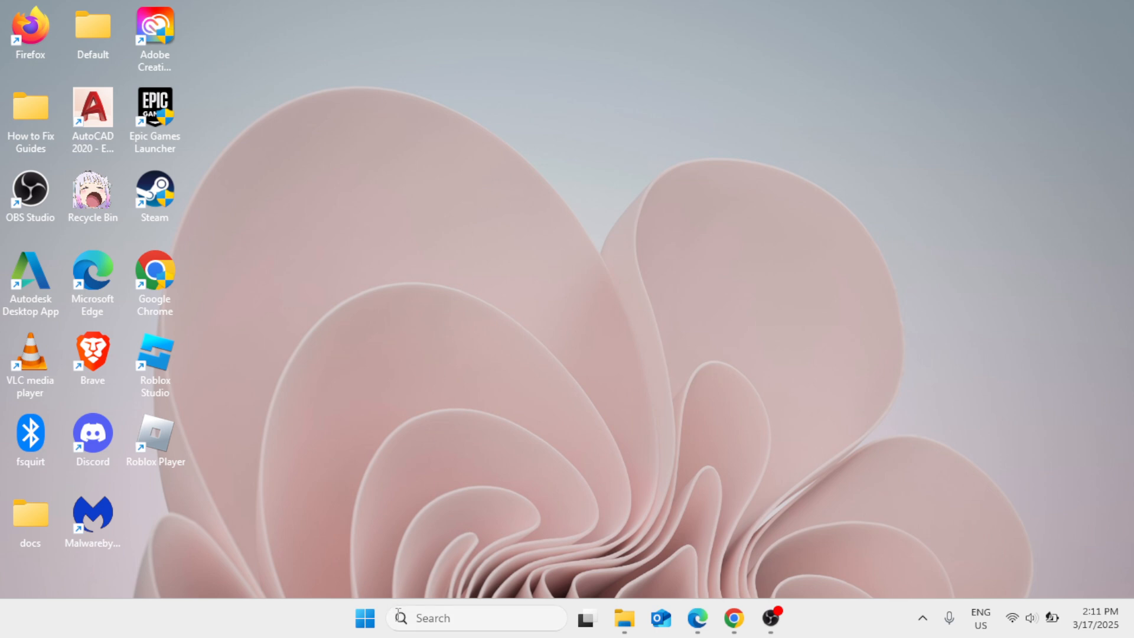
Open the list of installed apps in Windows Settings.
click(371, 621)
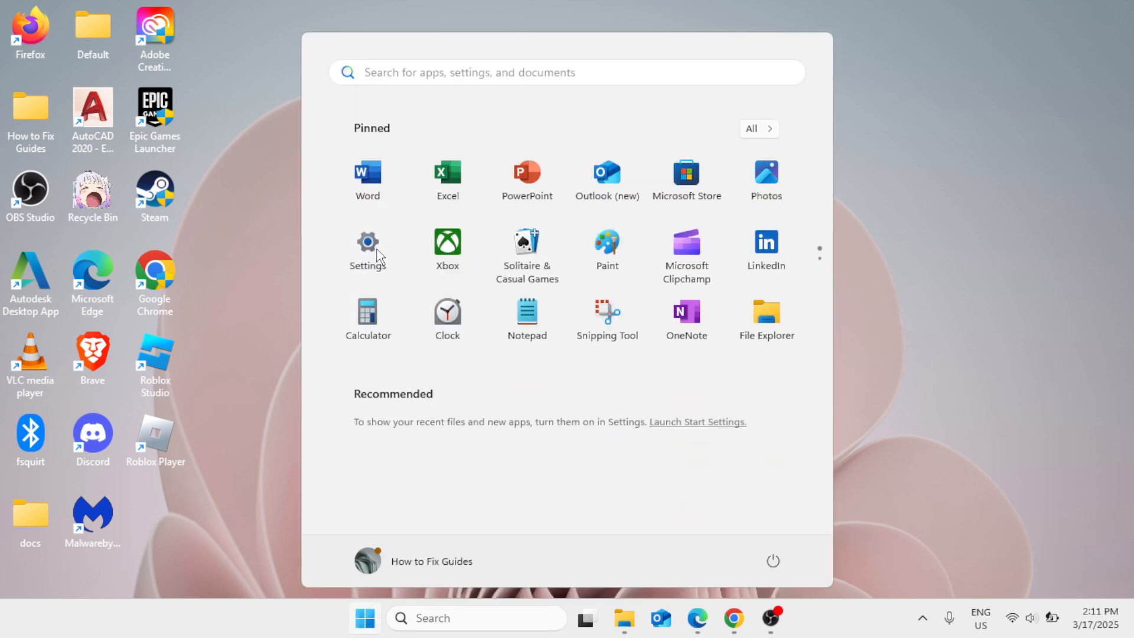
click(371, 252)
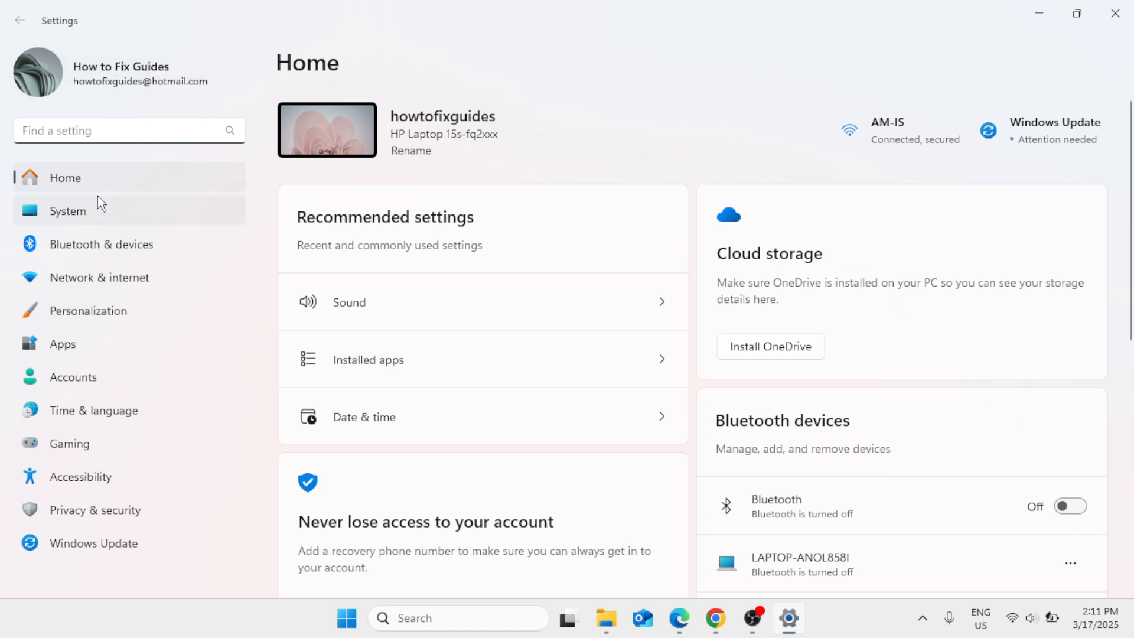
click(73, 349)
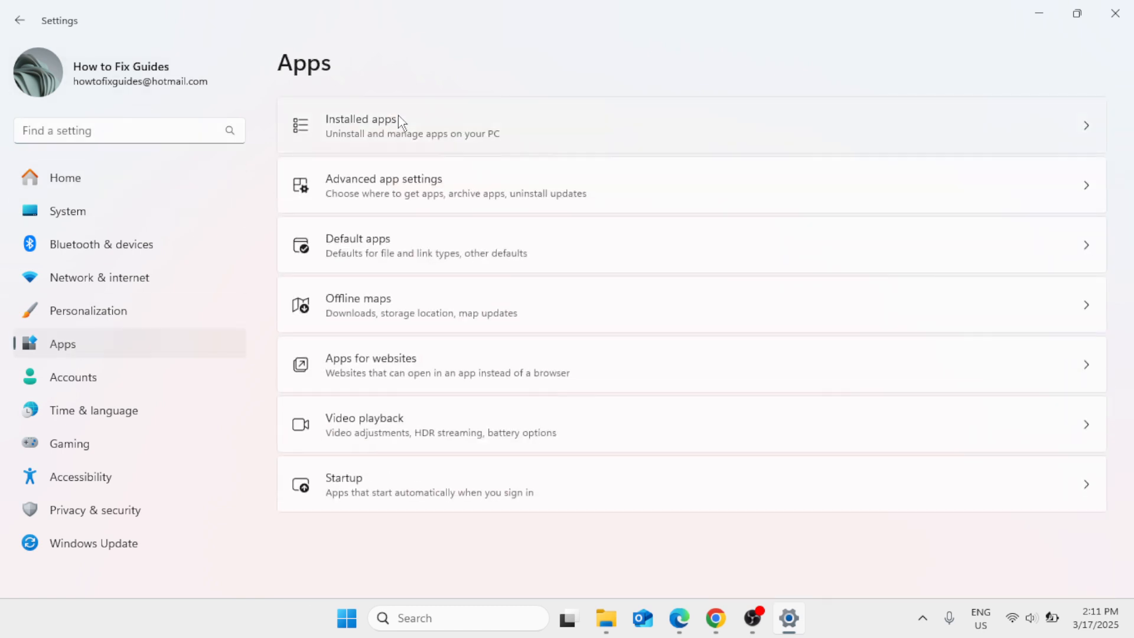
click(398, 116)
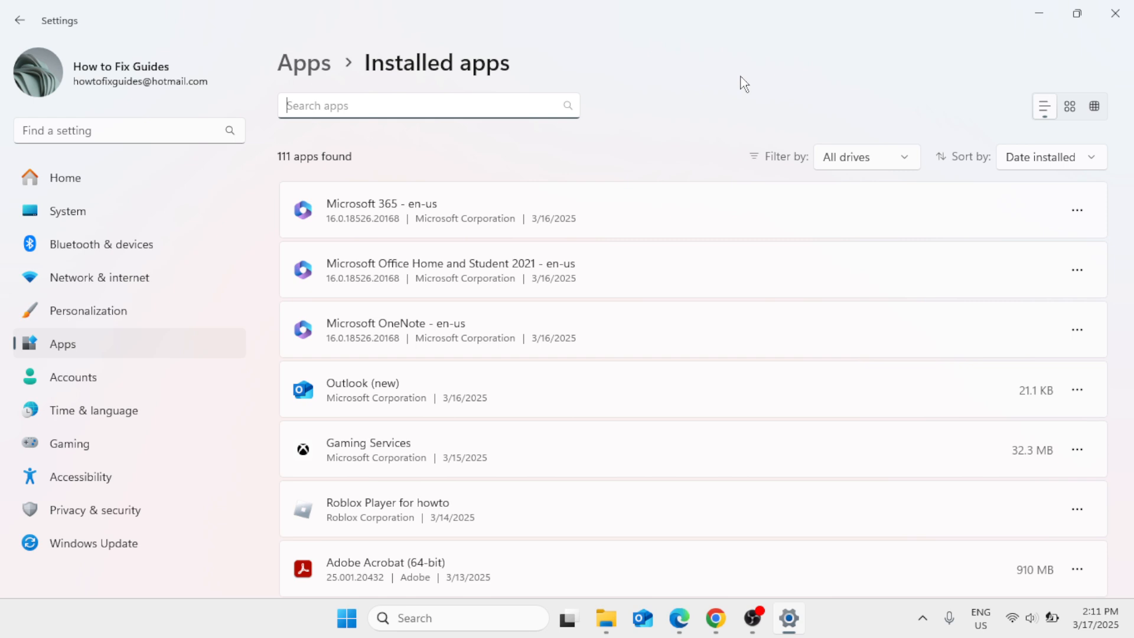
Open a blank document in Word, check the installed Office edition on its Account page, and close Word.
click(430, 627)
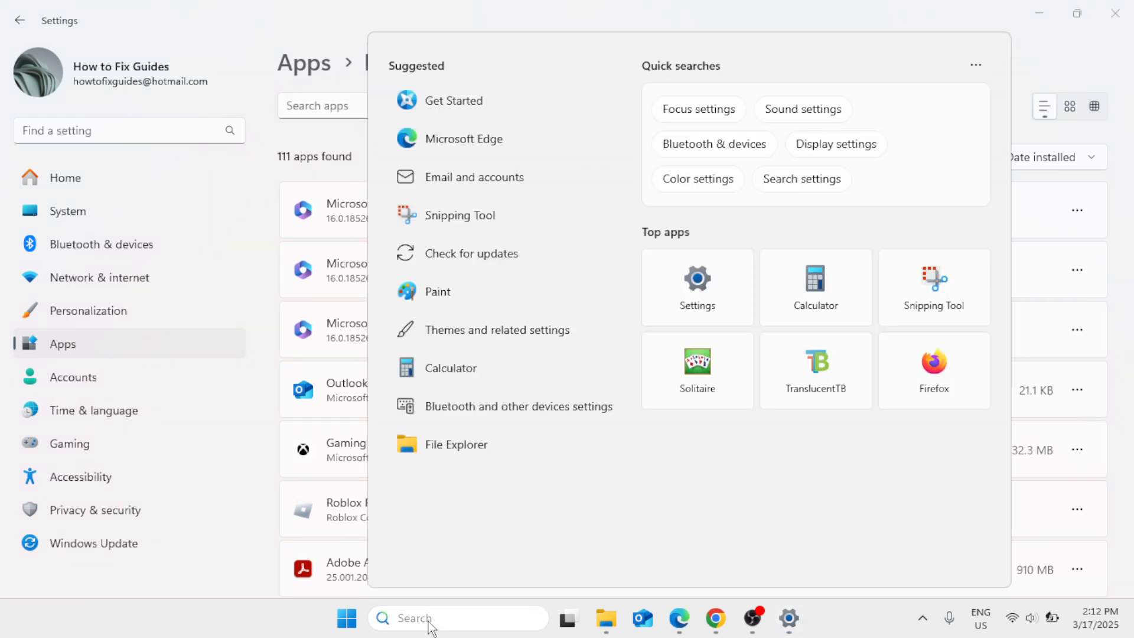
text(word)
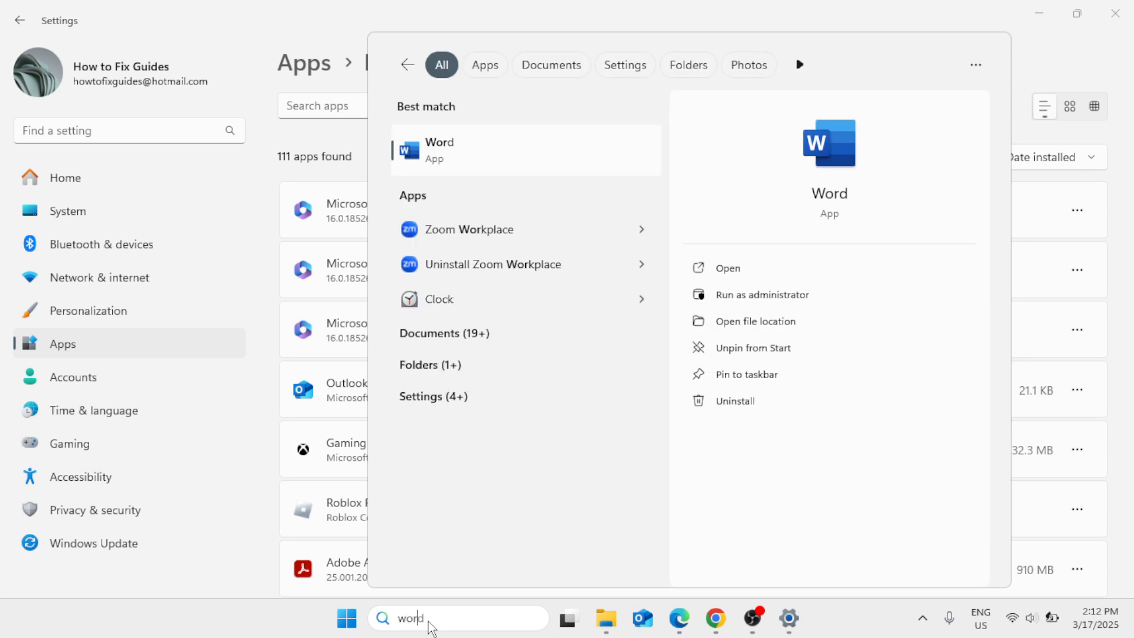
click(541, 146)
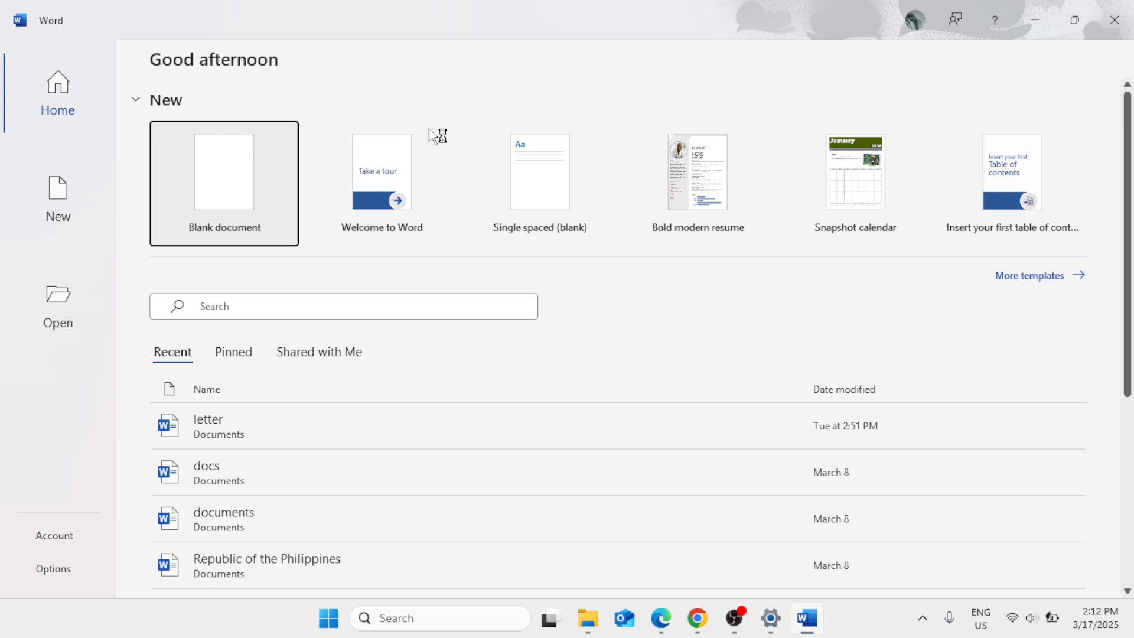
click(243, 187)
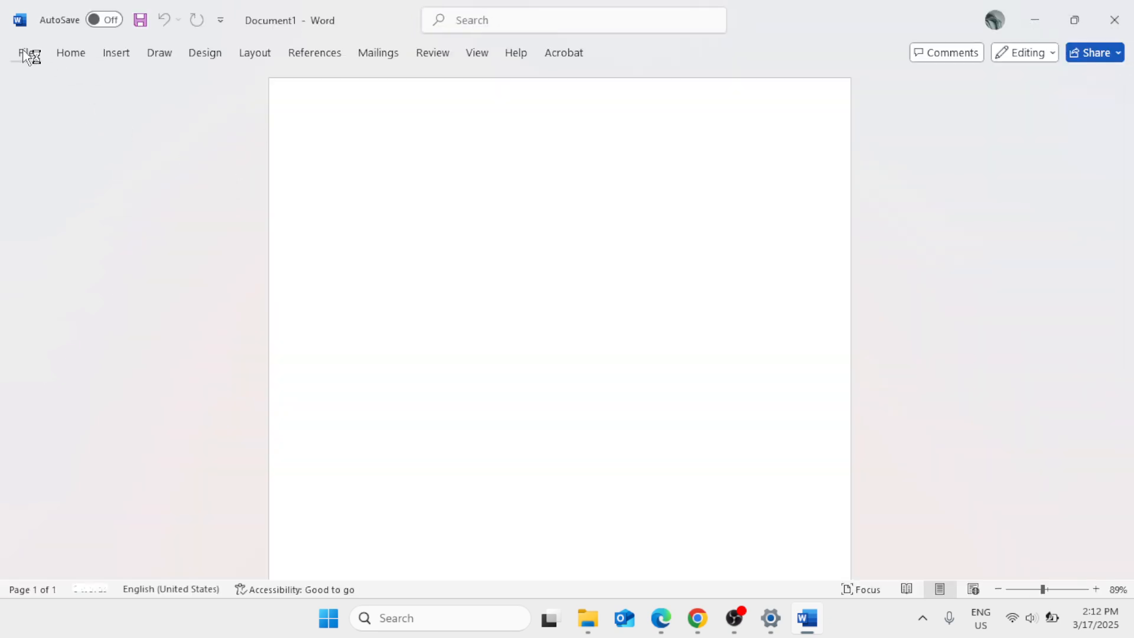
click(26, 53)
click(51, 546)
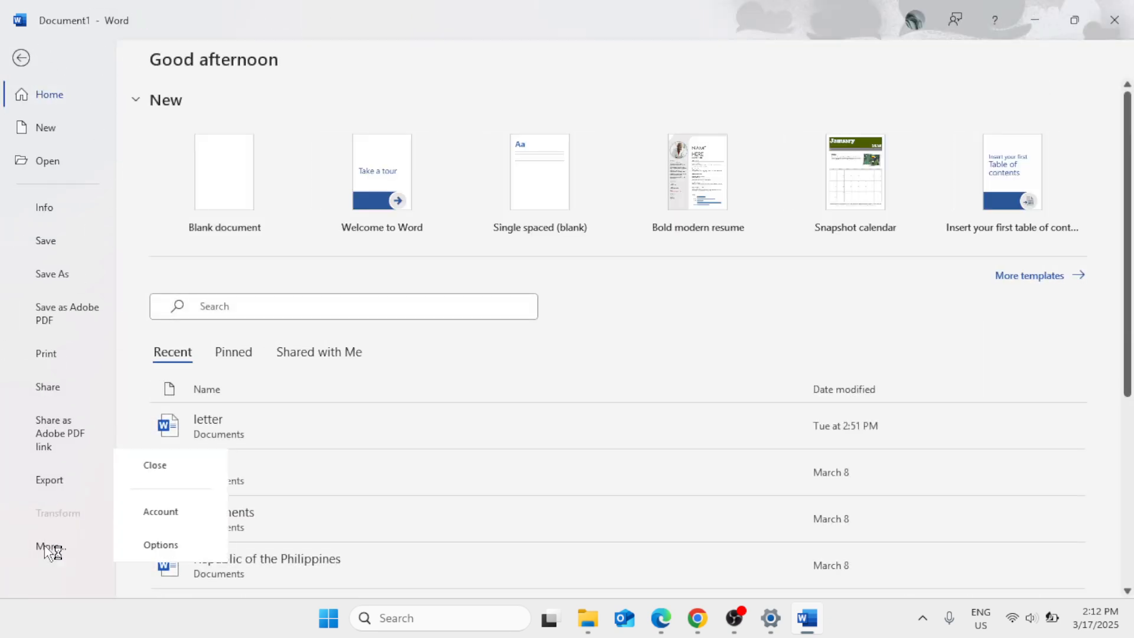
click(165, 513)
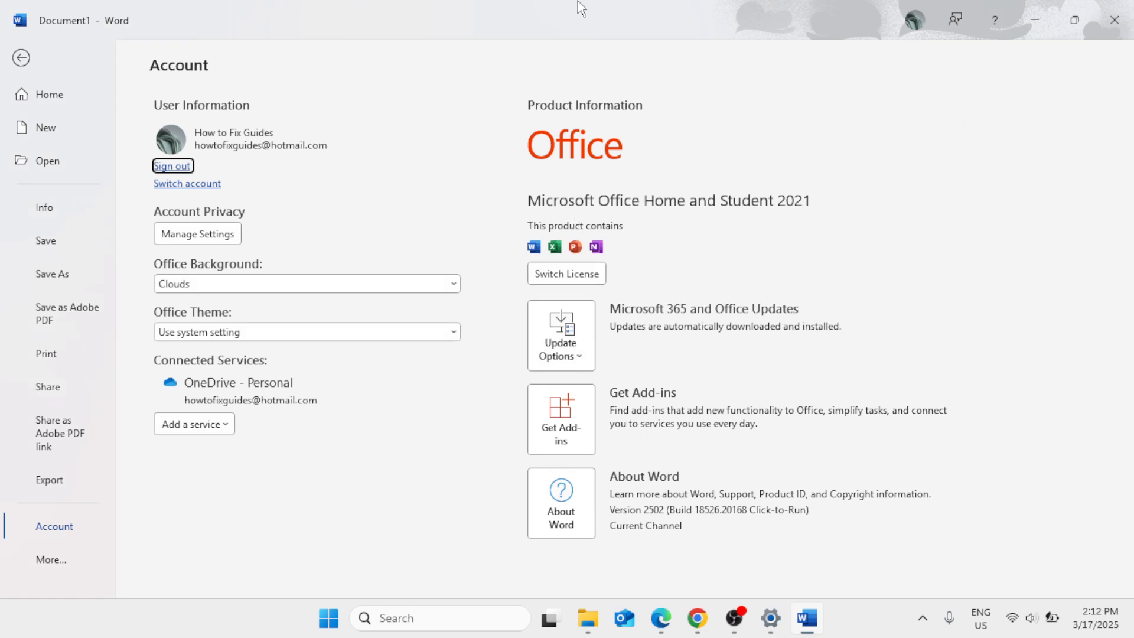
click(1115, 20)
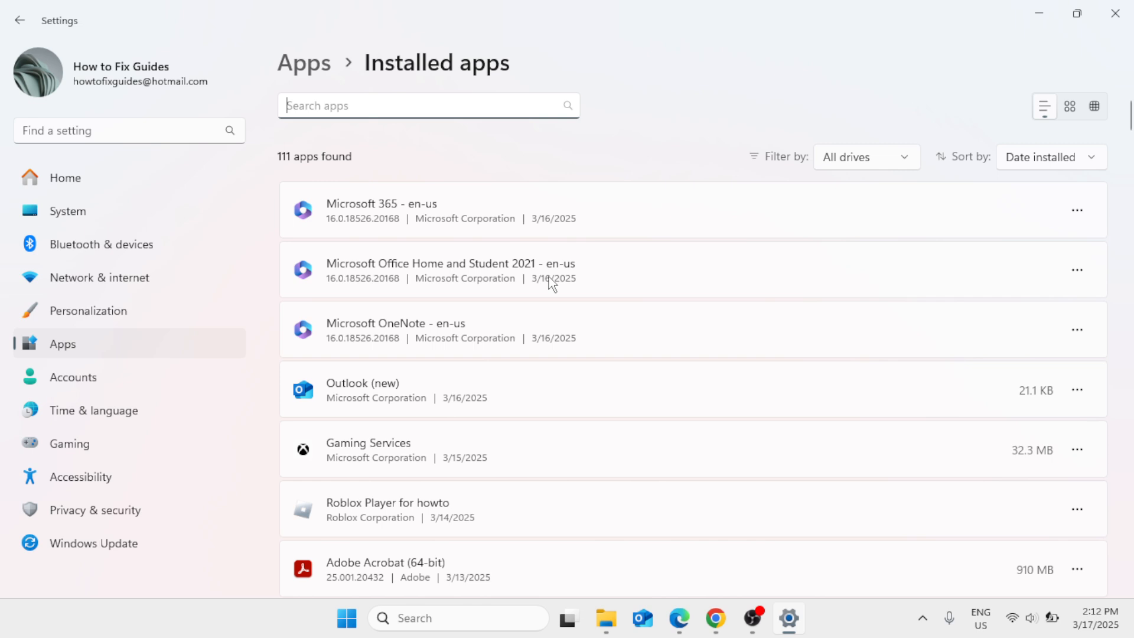
Bring up the Quick Repair confirmation for Microsoft Office Home and Student 2021, close it without repairing, and view the system's restart options.
click(1077, 275)
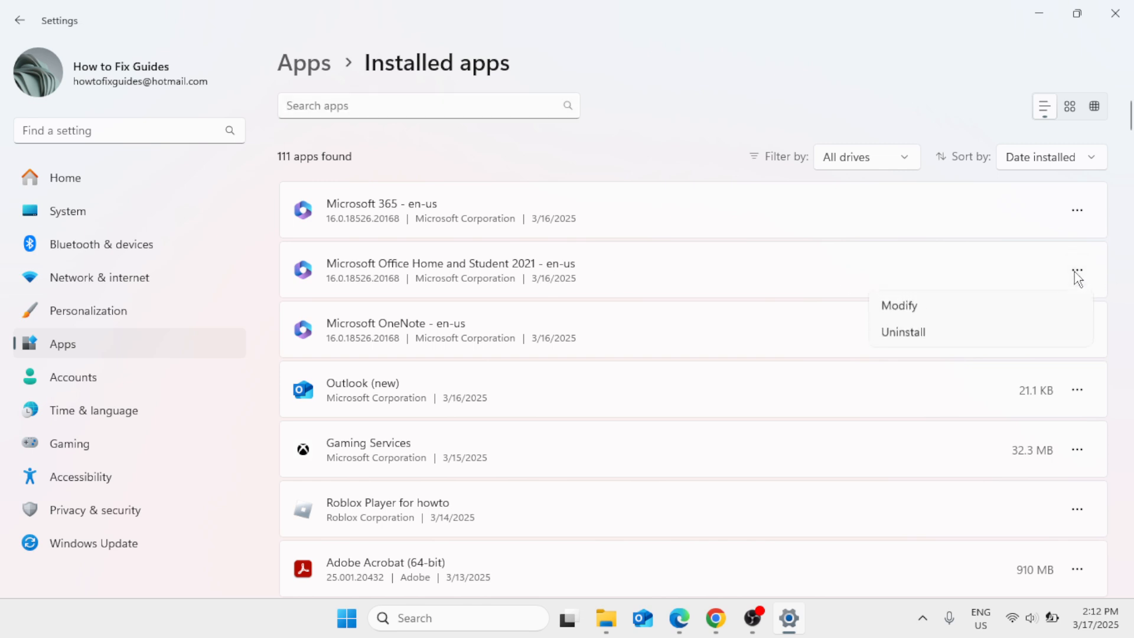
click(921, 306)
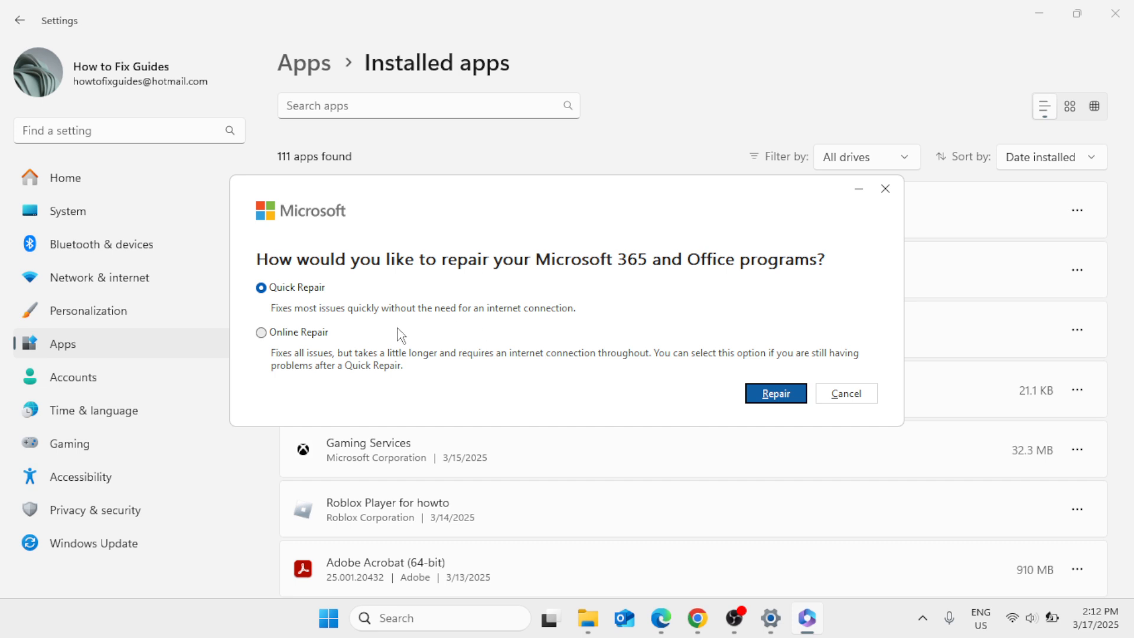
click(776, 393)
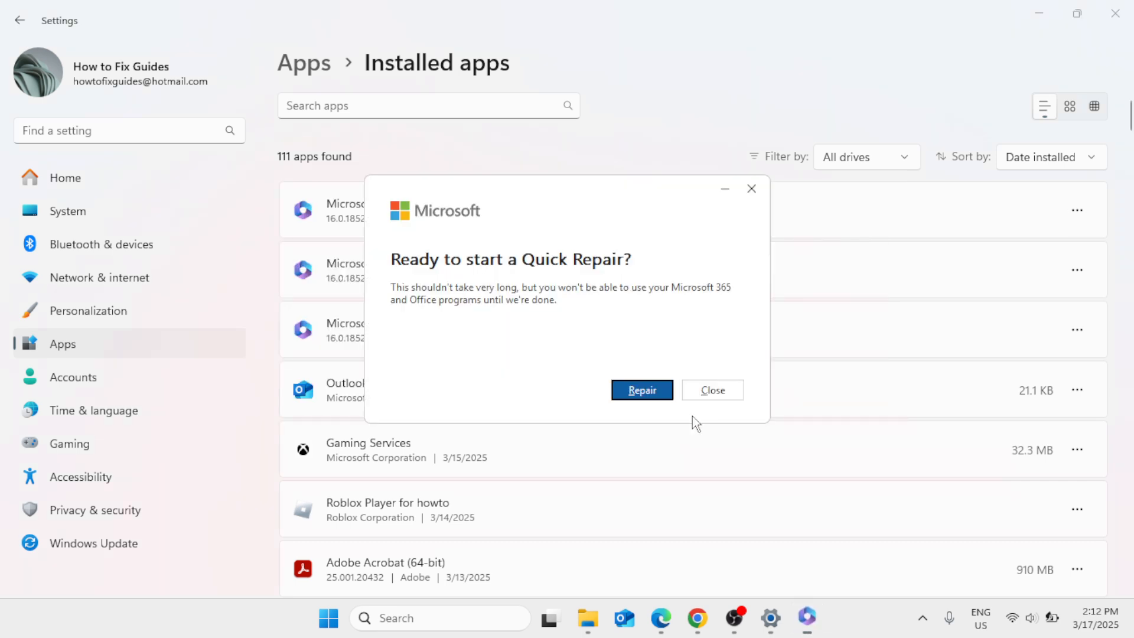
click(751, 189)
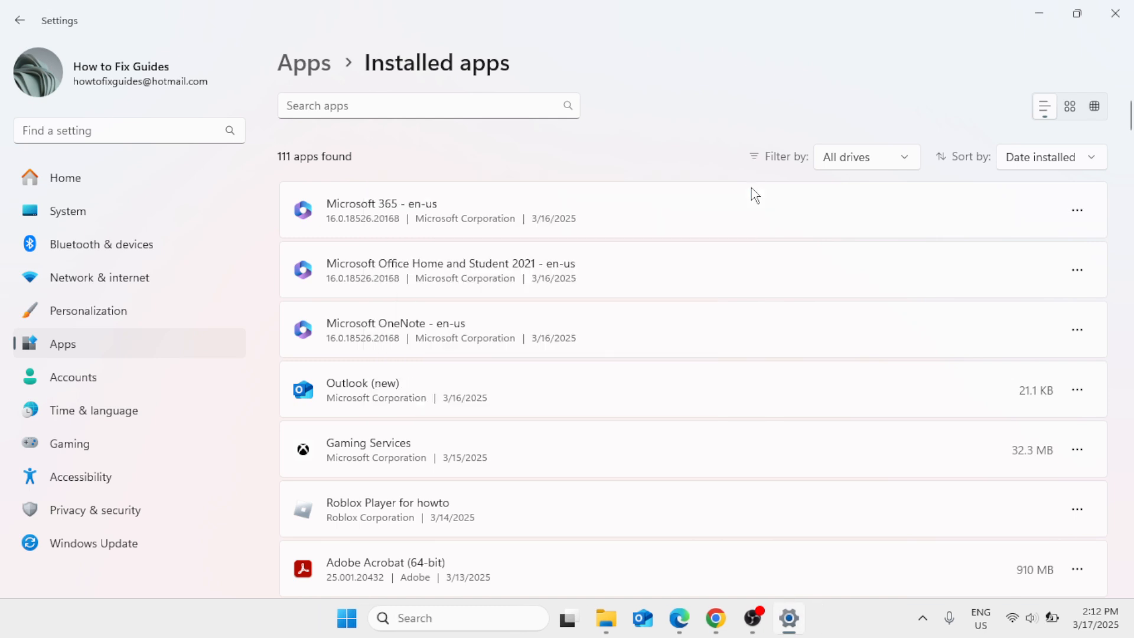
right_click(347, 618)
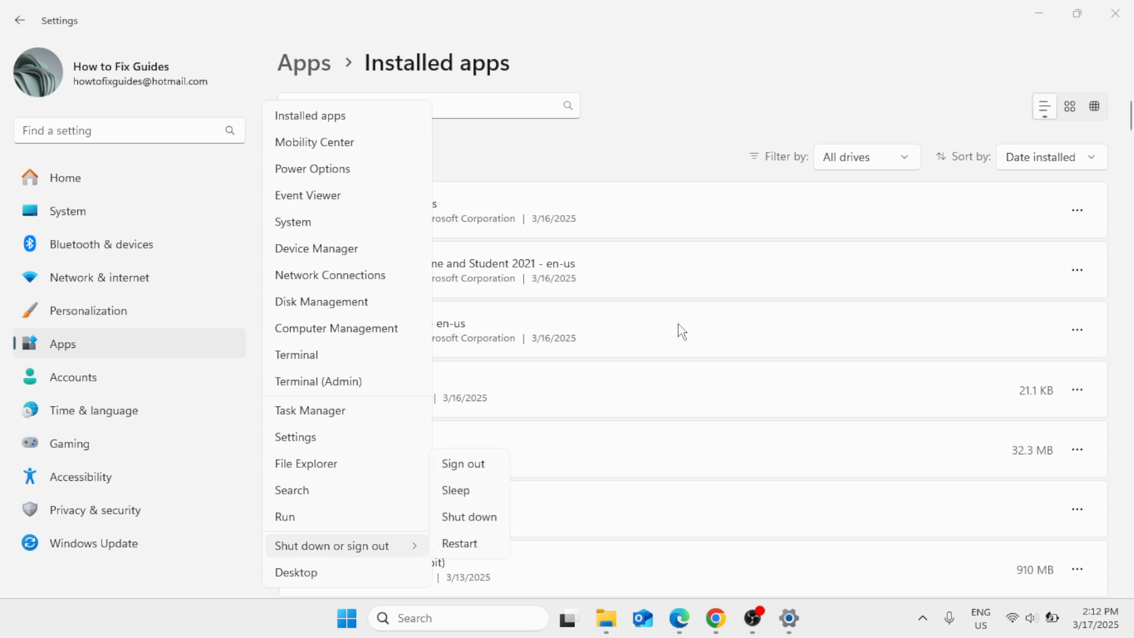
click(727, 72)
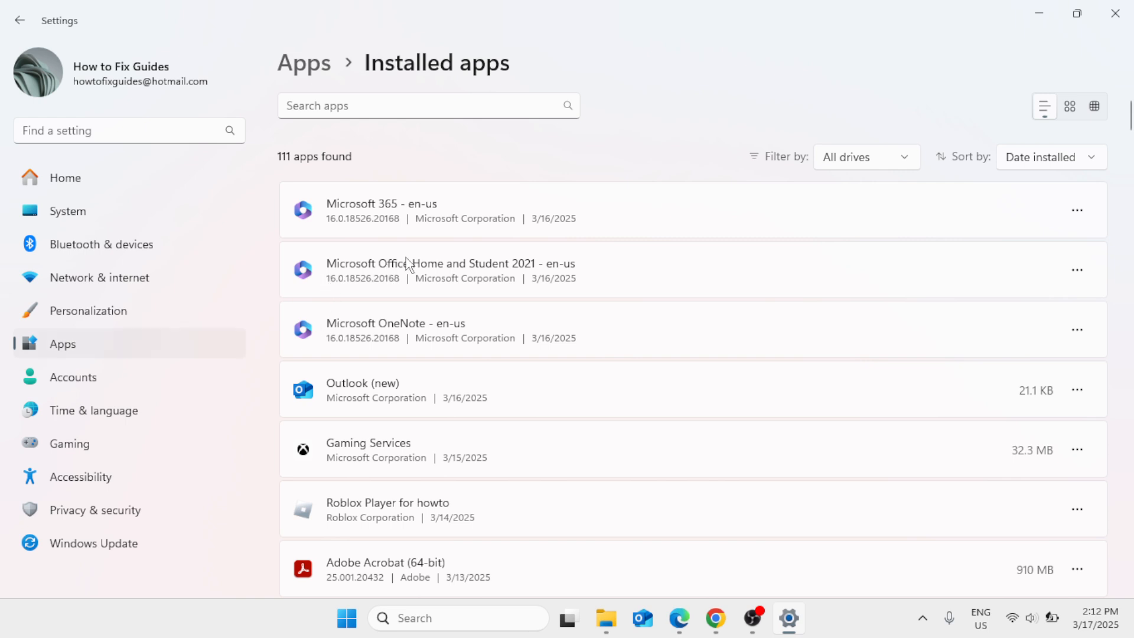
Choose Online Repair for Microsoft Office Home and Student 2021, close its confirmation without starting the repair, and close Settings.
click(1077, 273)
click(957, 312)
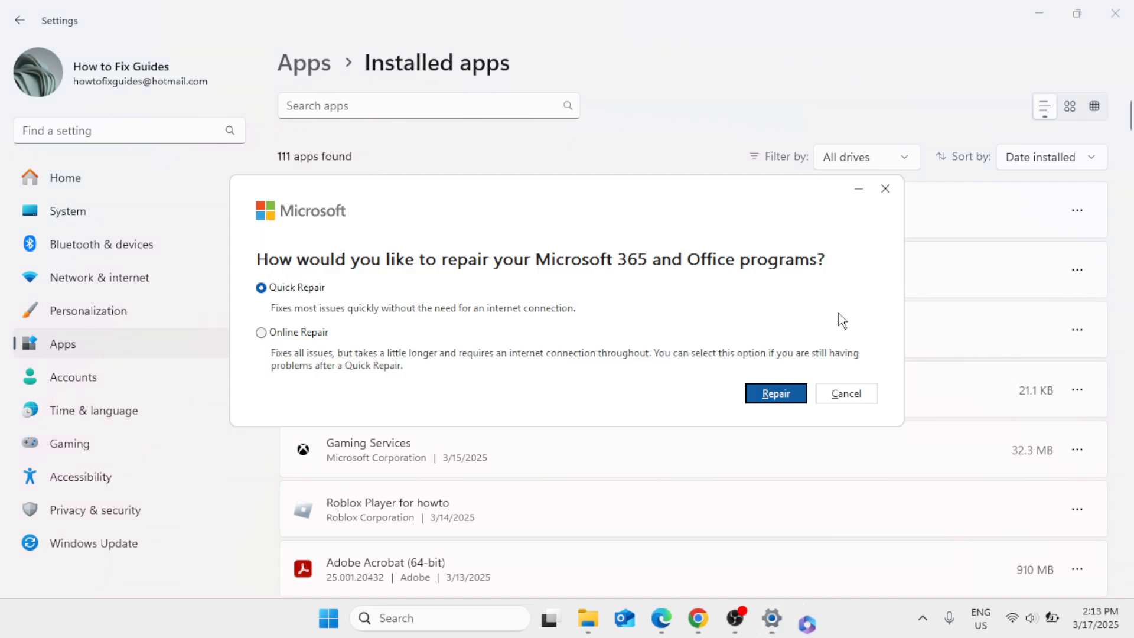
click(262, 333)
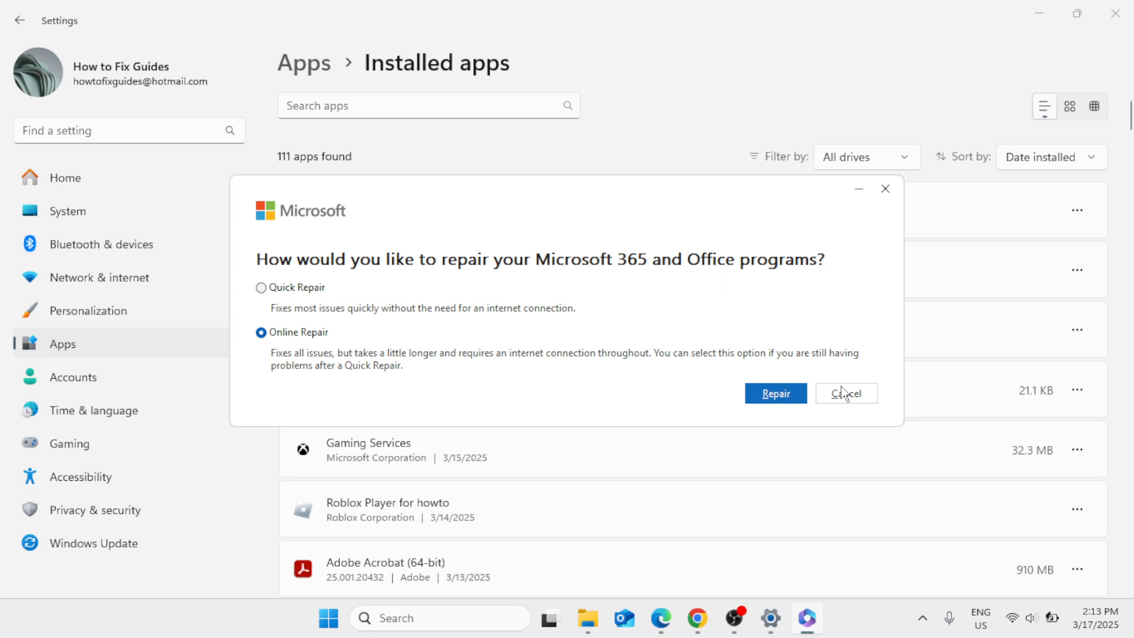
click(785, 399)
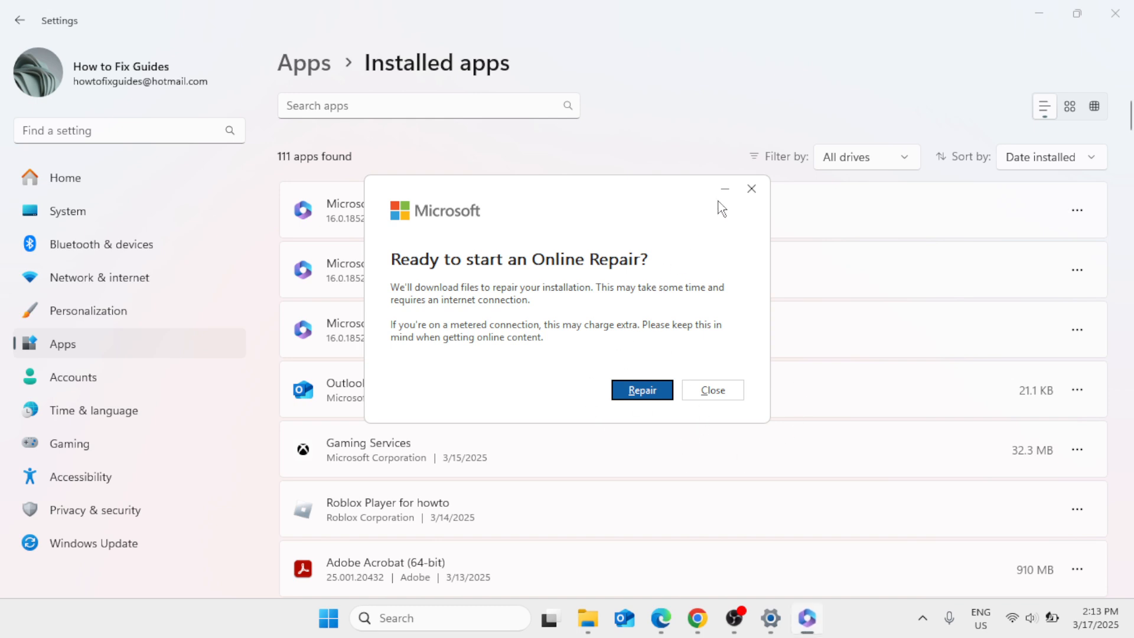
click(752, 189)
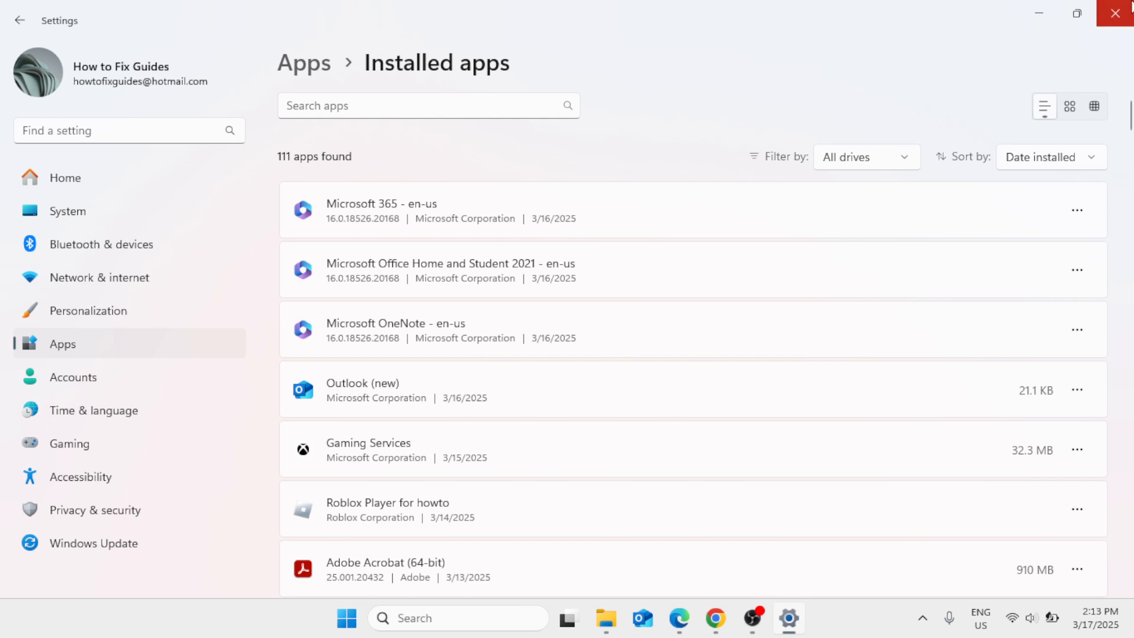
click(1116, 13)
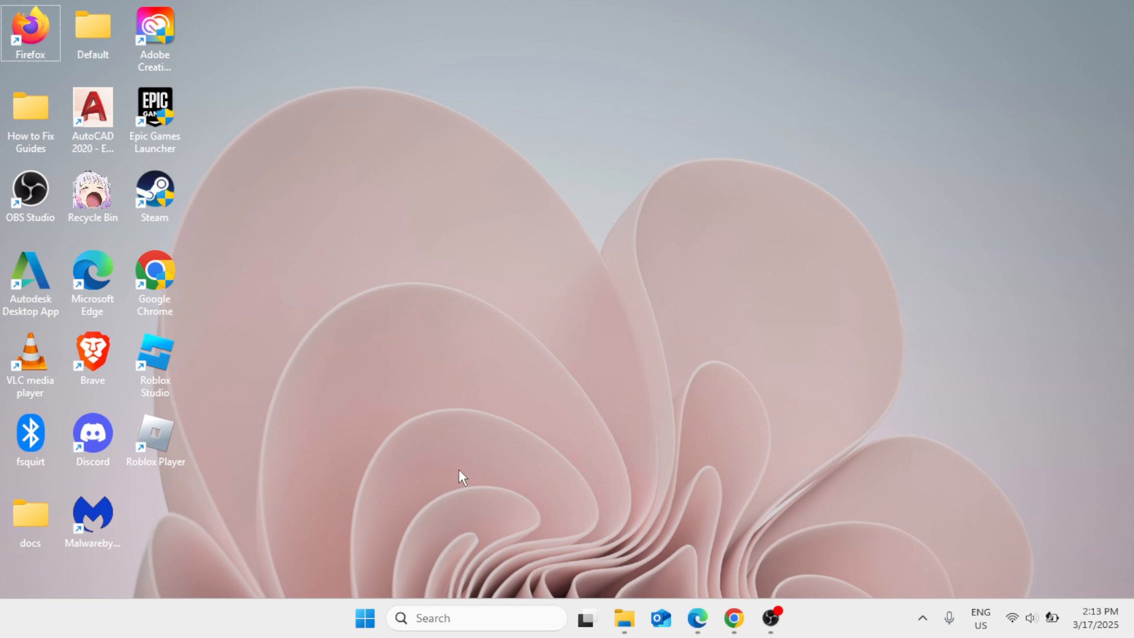
Open Windows Defender Firewall's allowed apps, enable changes to the list, and start browsing for another app to allow.
click(452, 620)
text(firewall)
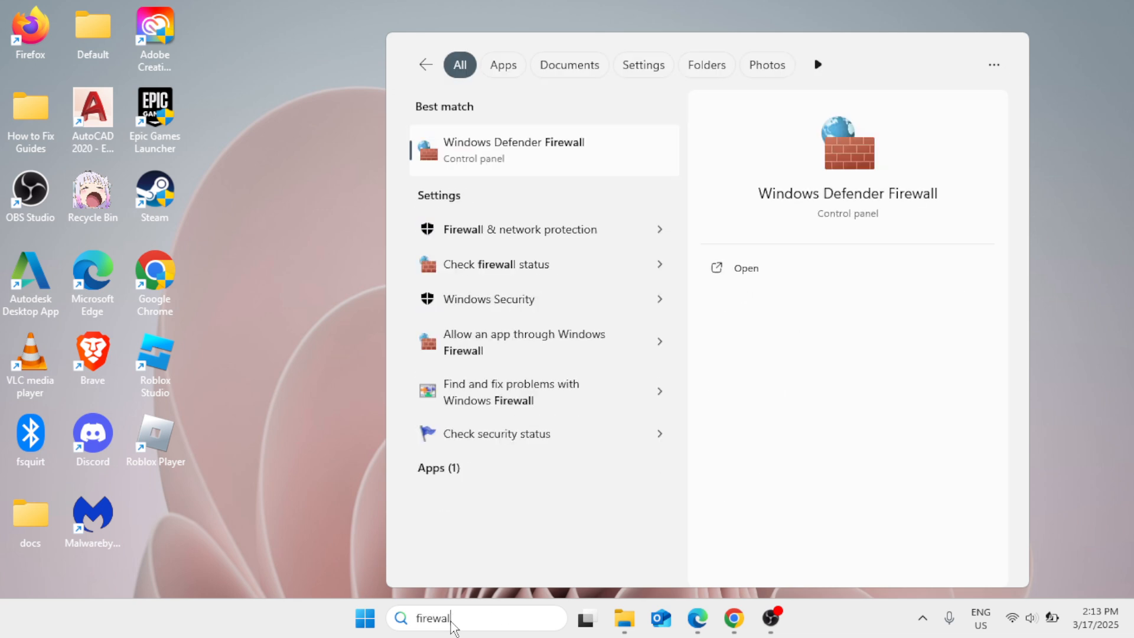
click(566, 150)
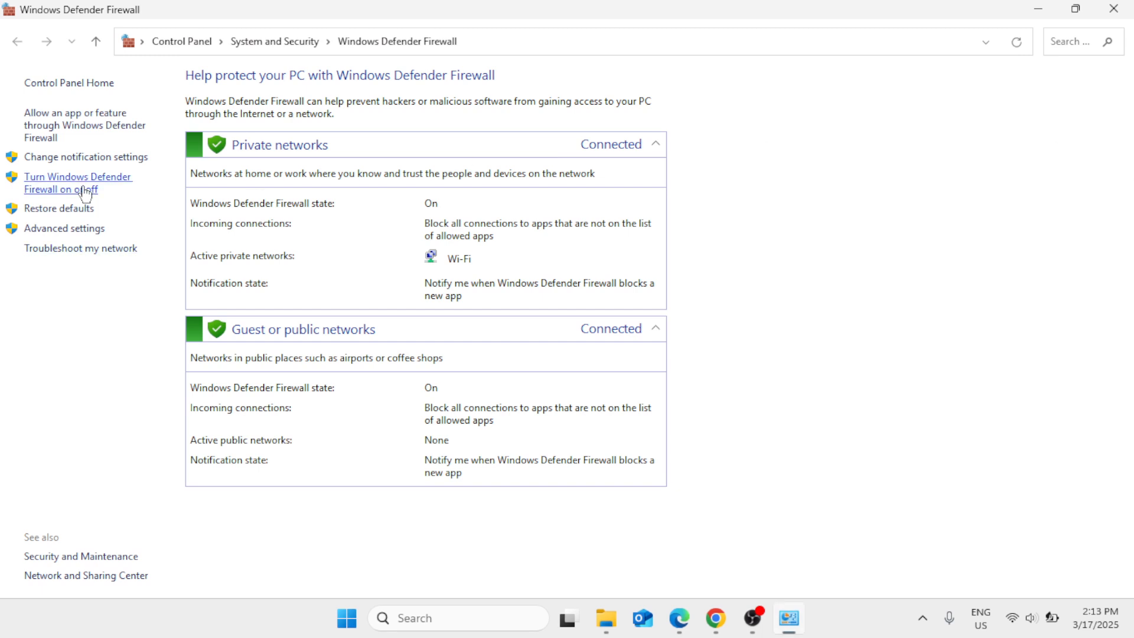
click(72, 126)
click(798, 130)
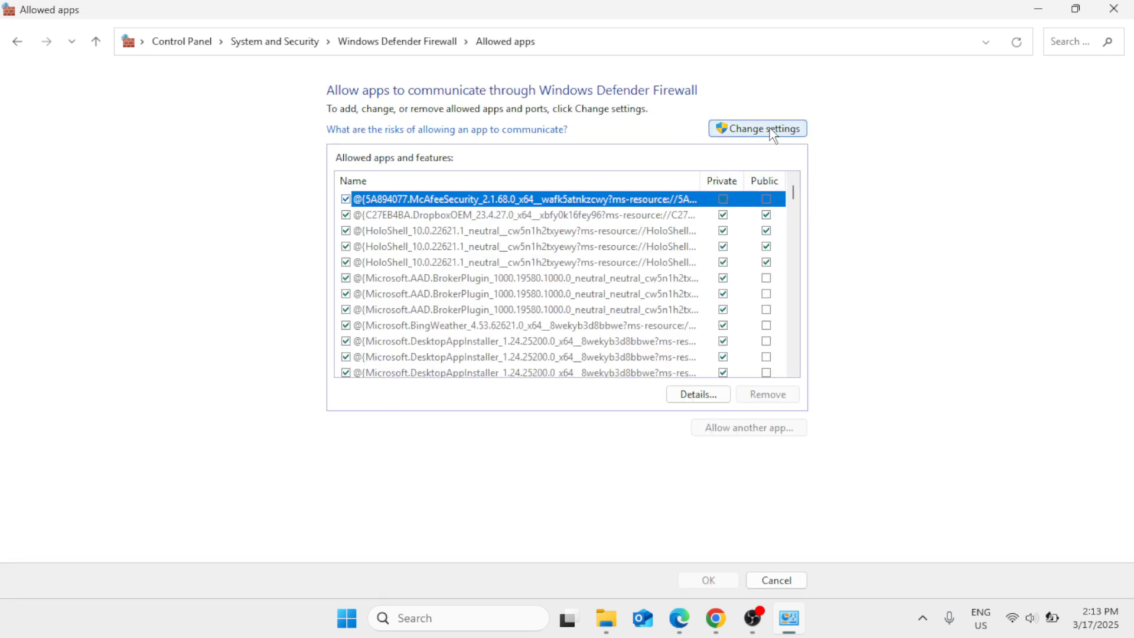
click(743, 431)
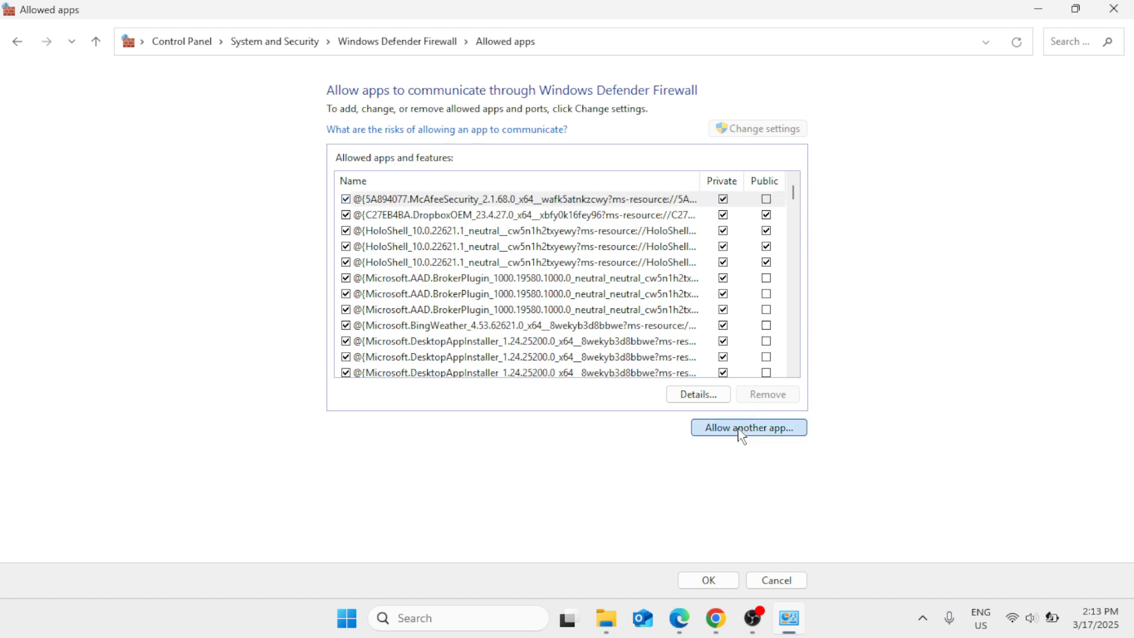
click(677, 393)
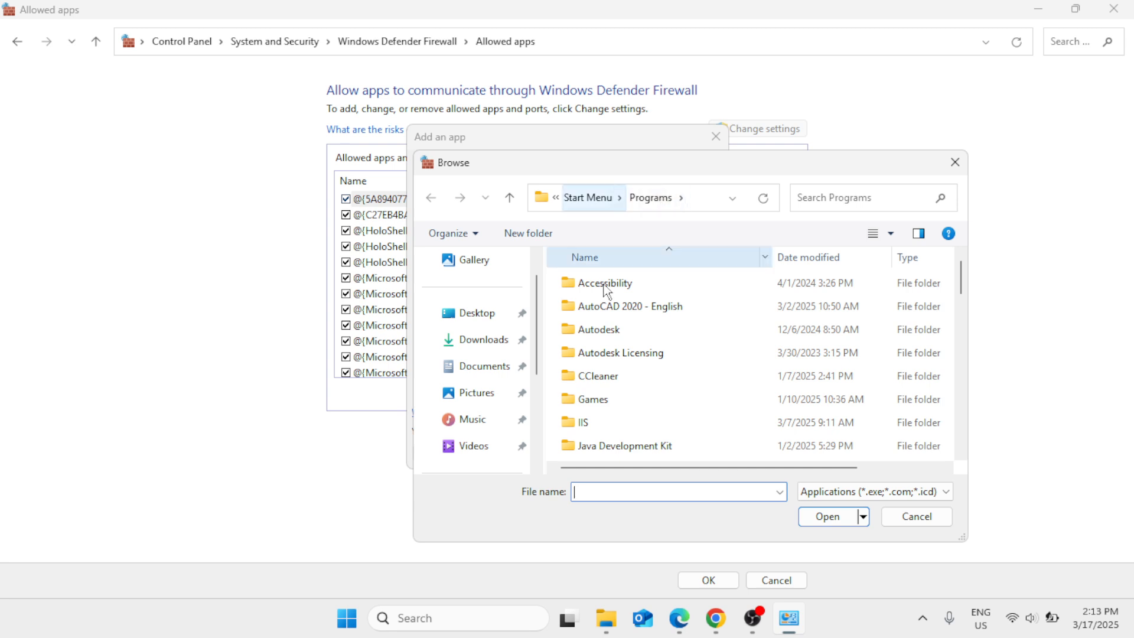
Find Outlook (classic) through Windows search, open its file location, reveal the full folder path, and close the folder window.
click(431, 616)
text(outl)
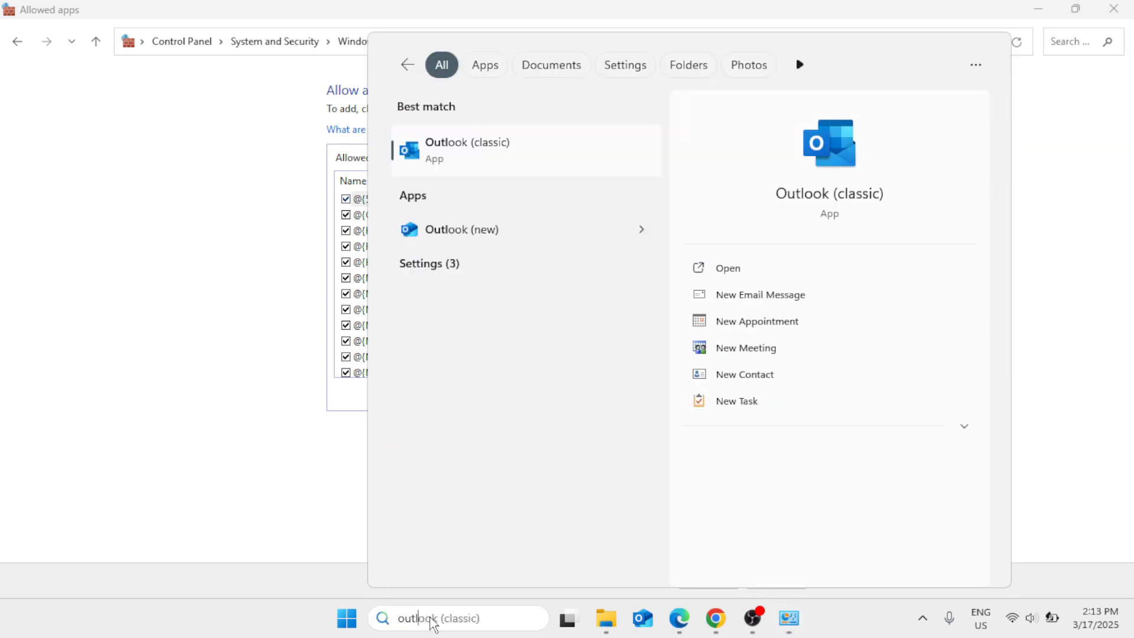
text(okk)
key(BackSpace)
key(BackSpace)
text(ok)
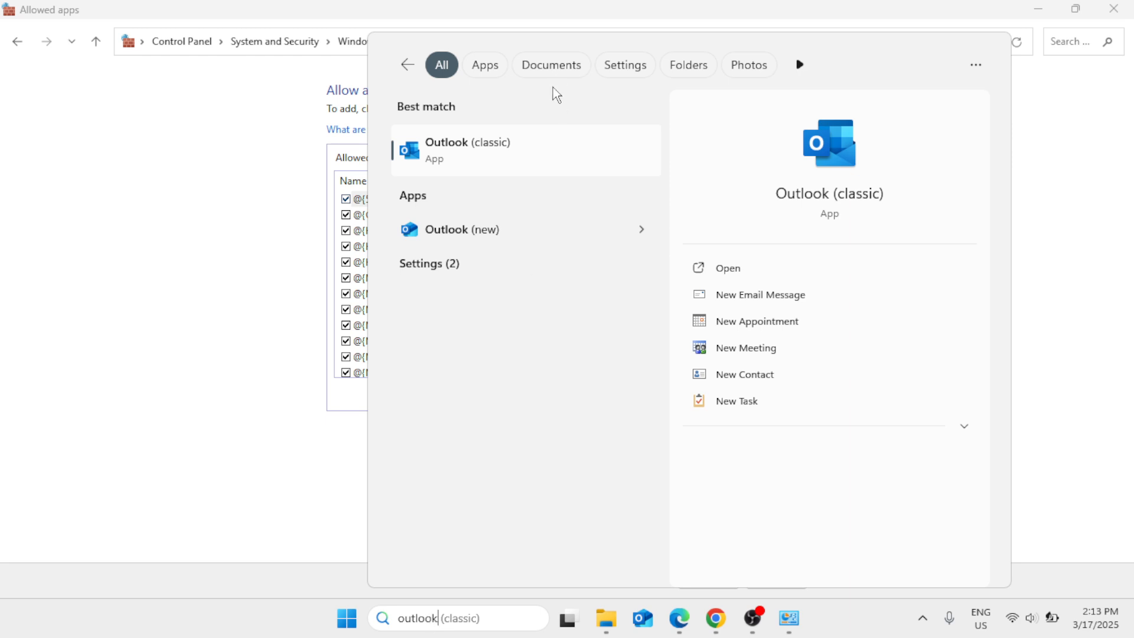
right_click(539, 148)
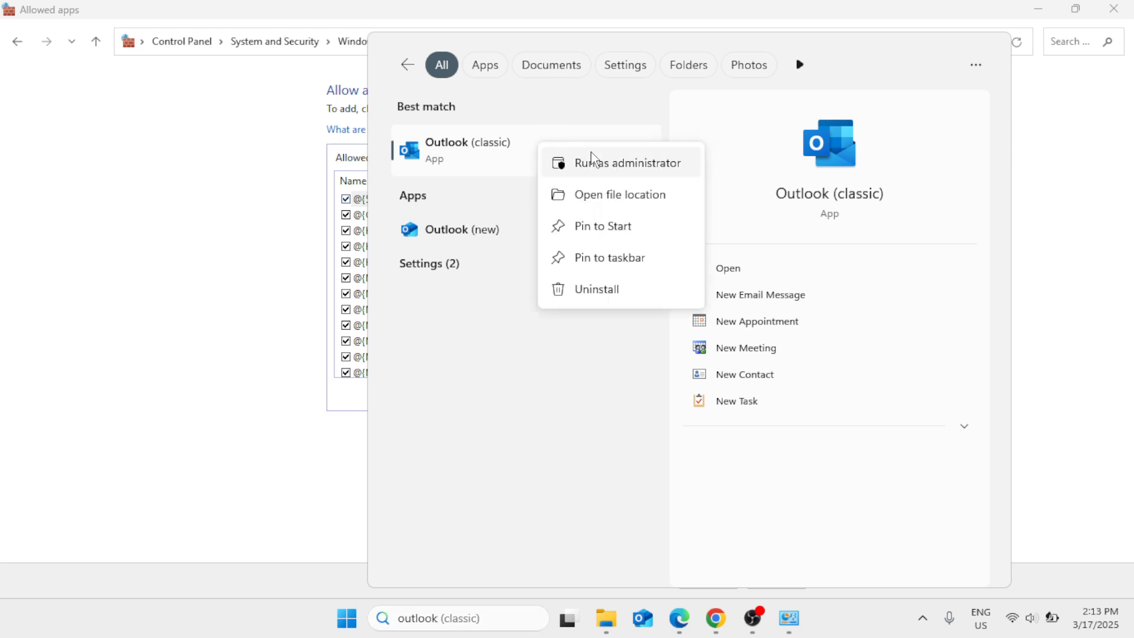
click(607, 200)
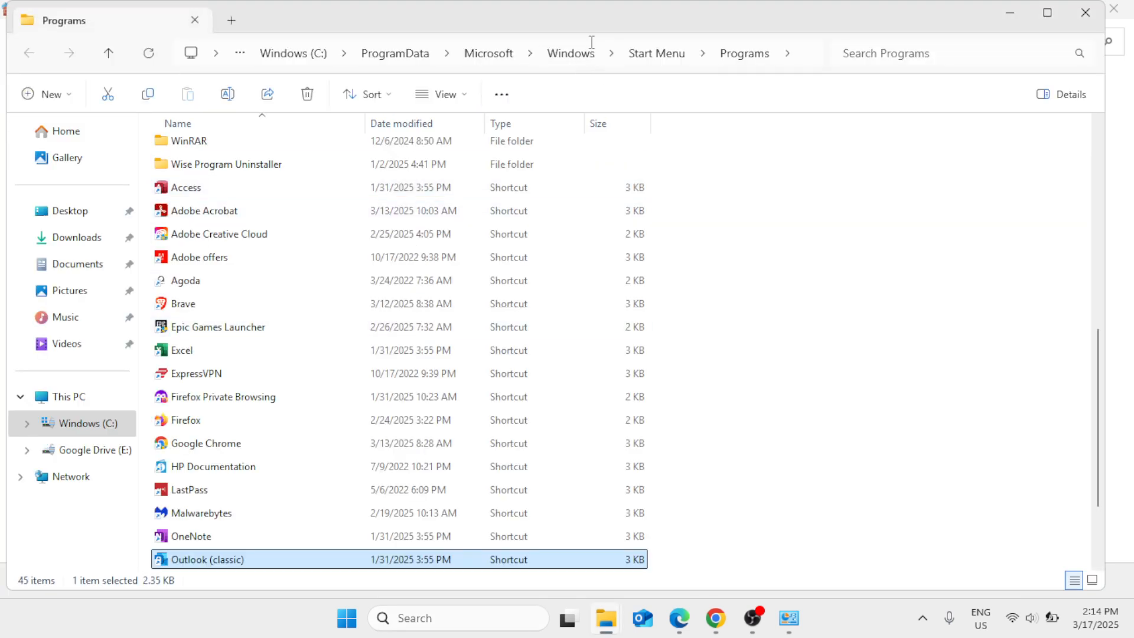
click(591, 42)
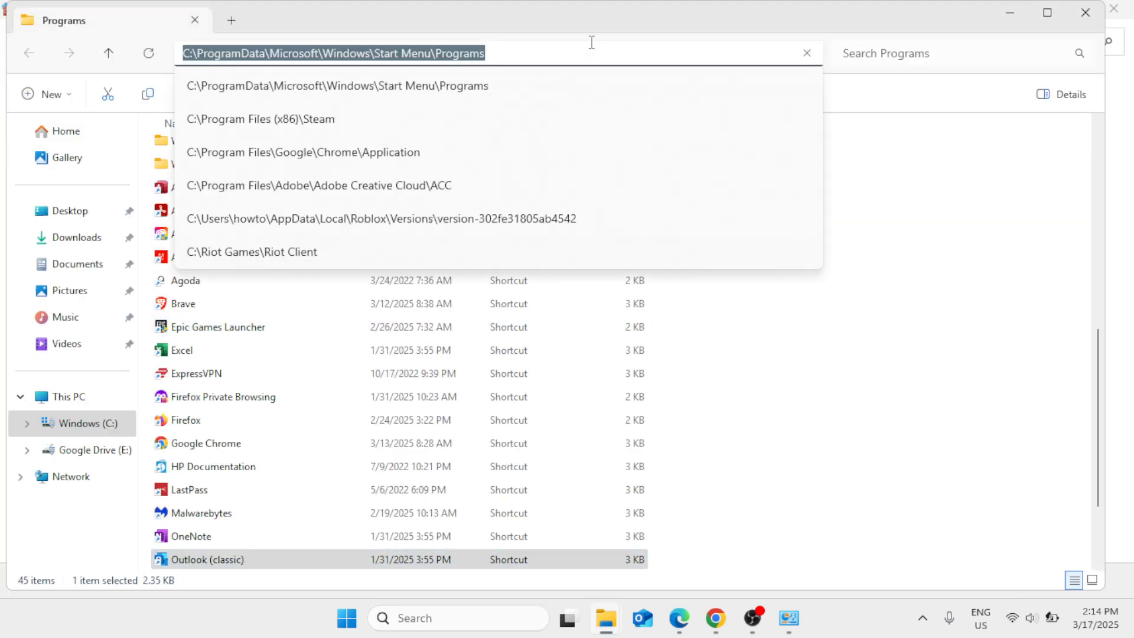
click(1087, 13)
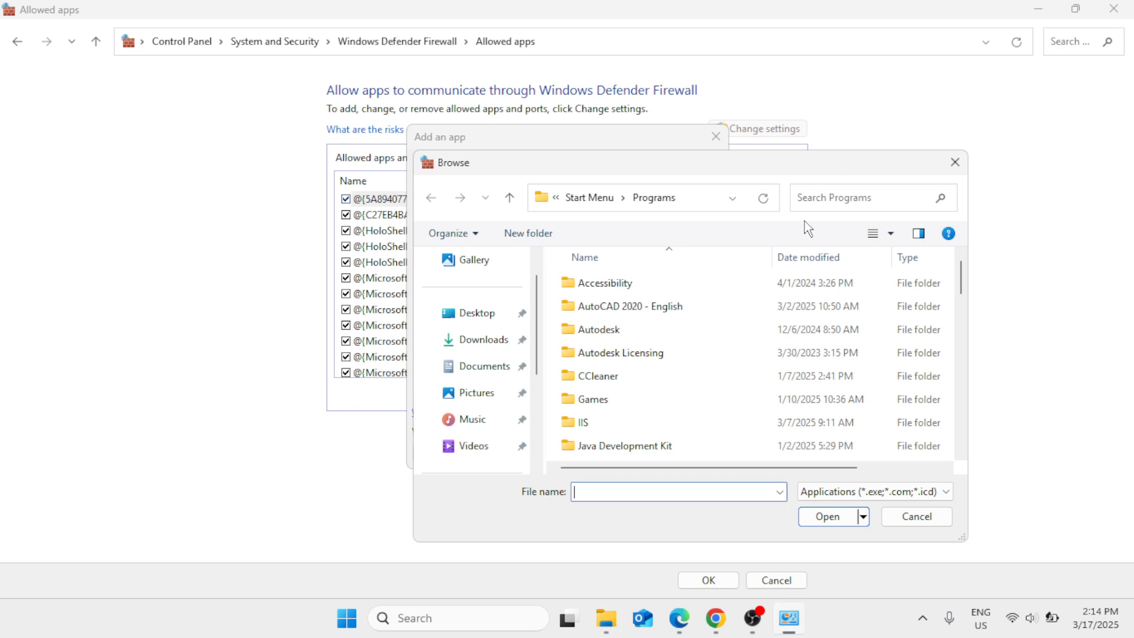
Try to add Outlook (classic) from the Start Menu Programs folder to the firewall's allowed apps, and close the add-app dialog.
click(689, 199)
key(End)
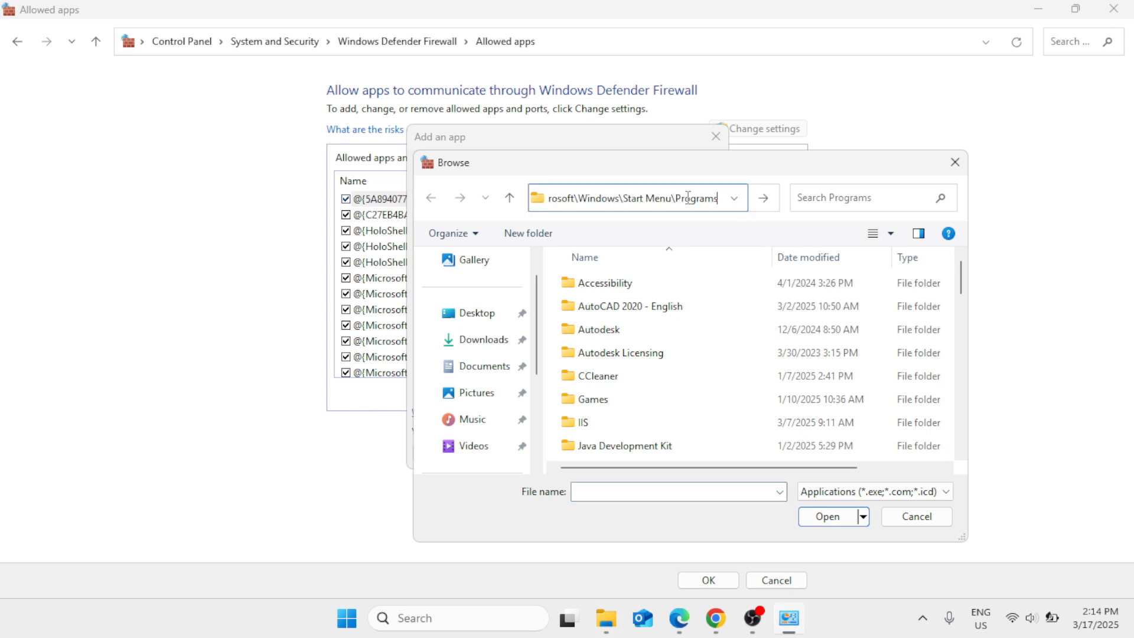
click(764, 198)
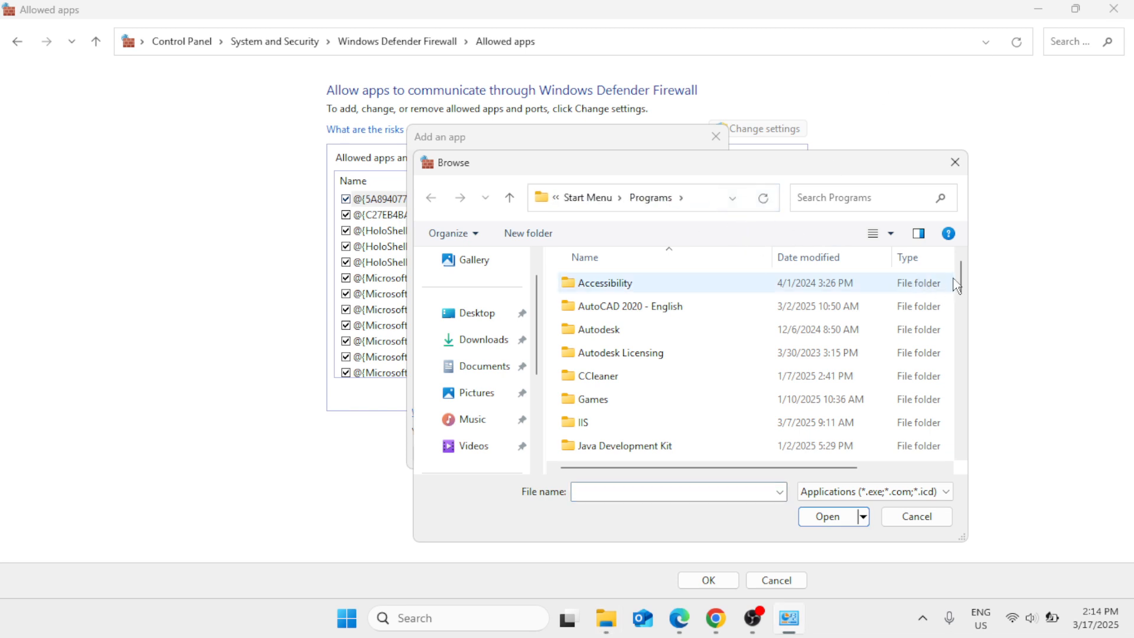
drag(956, 280, 985, 423)
click(619, 413)
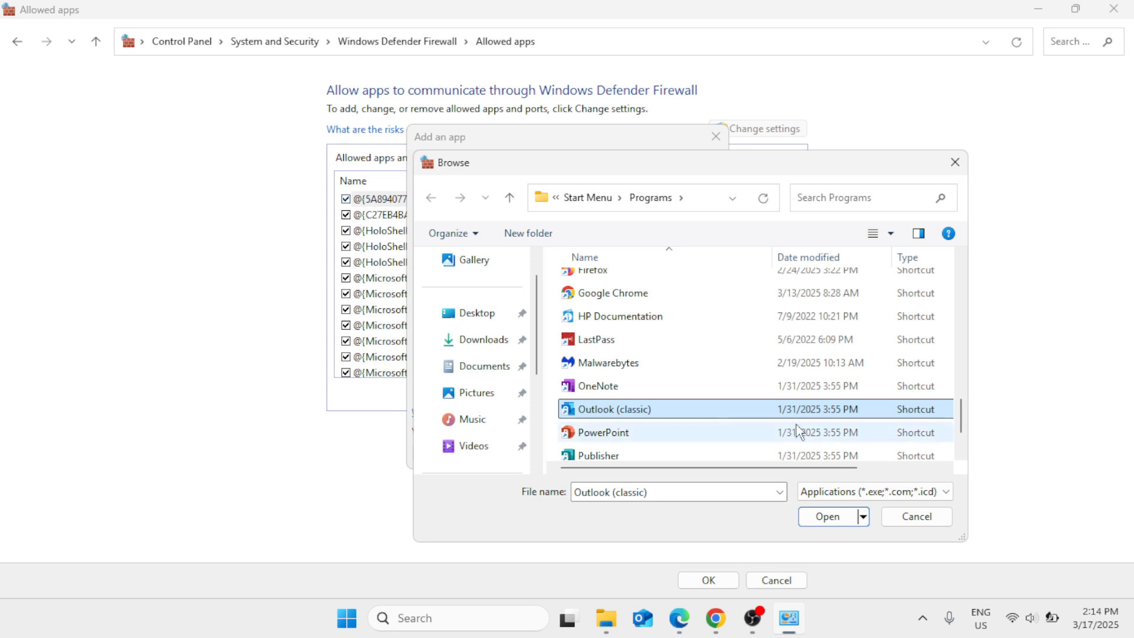
click(830, 515)
click(628, 464)
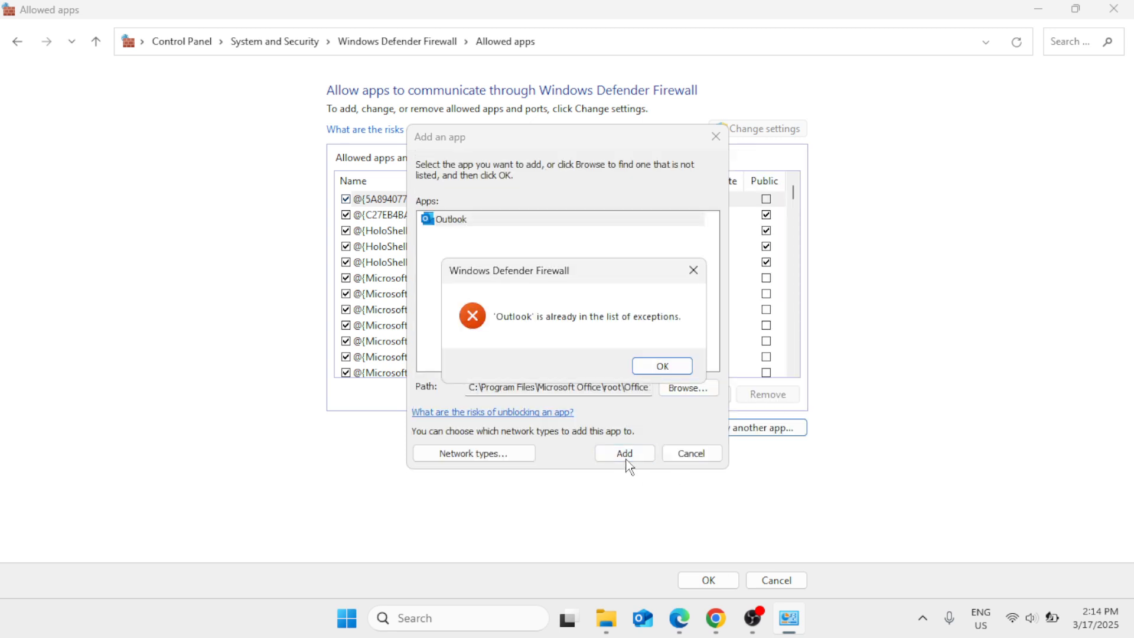
click(671, 368)
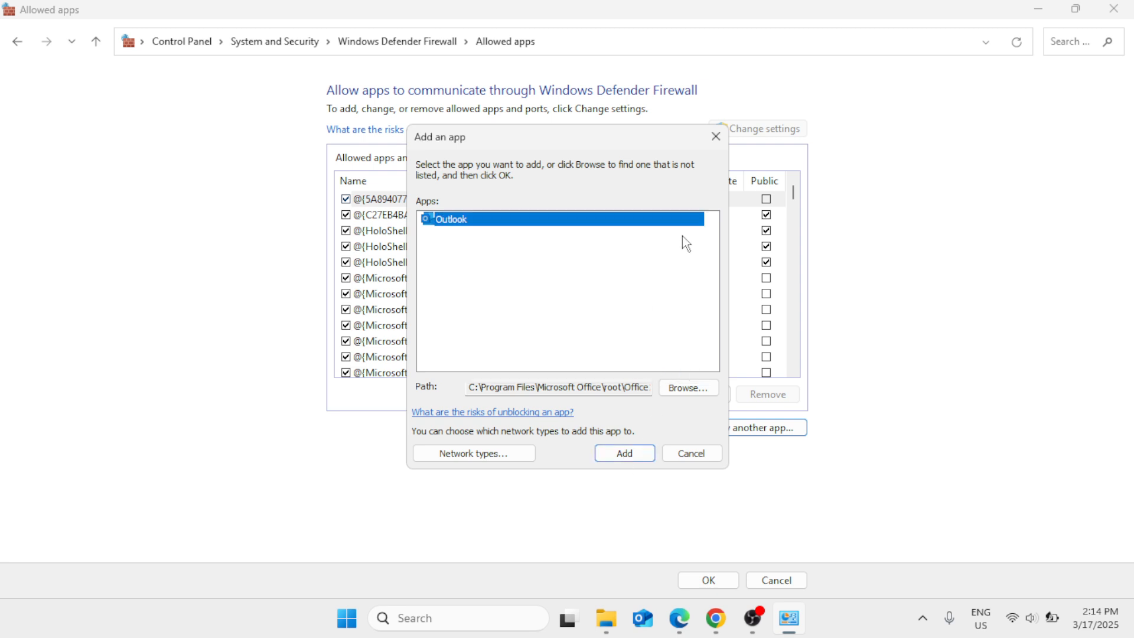
click(716, 137)
Check Outlook's Private and Public network permissions in the allowed apps list, save the list, and close the firewall window.
drag(796, 192, 805, 304)
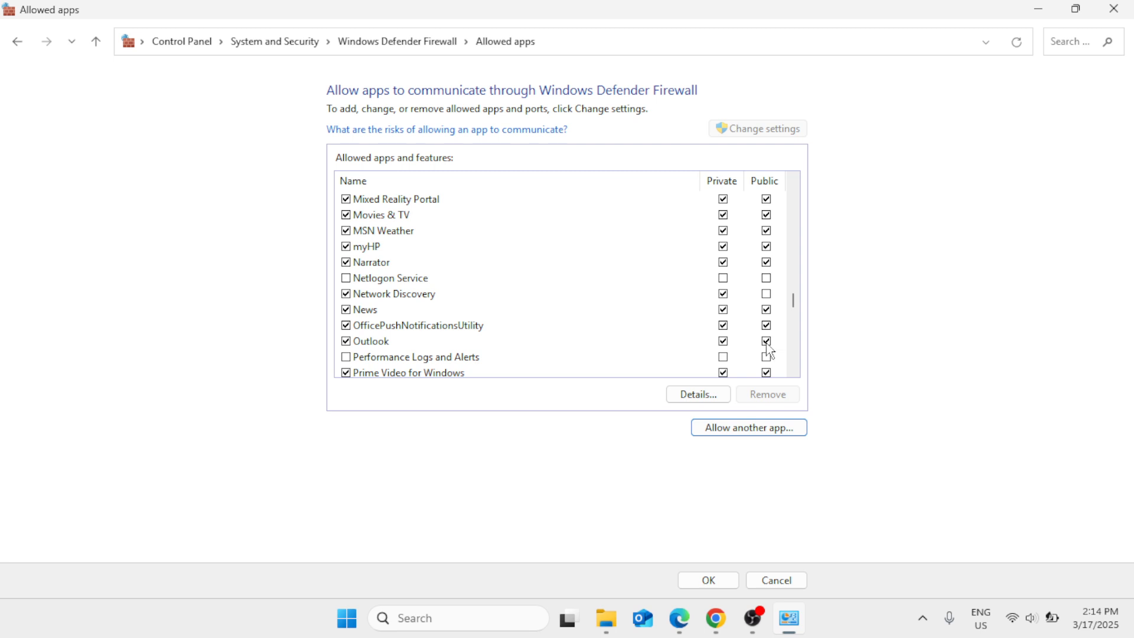
click(703, 582)
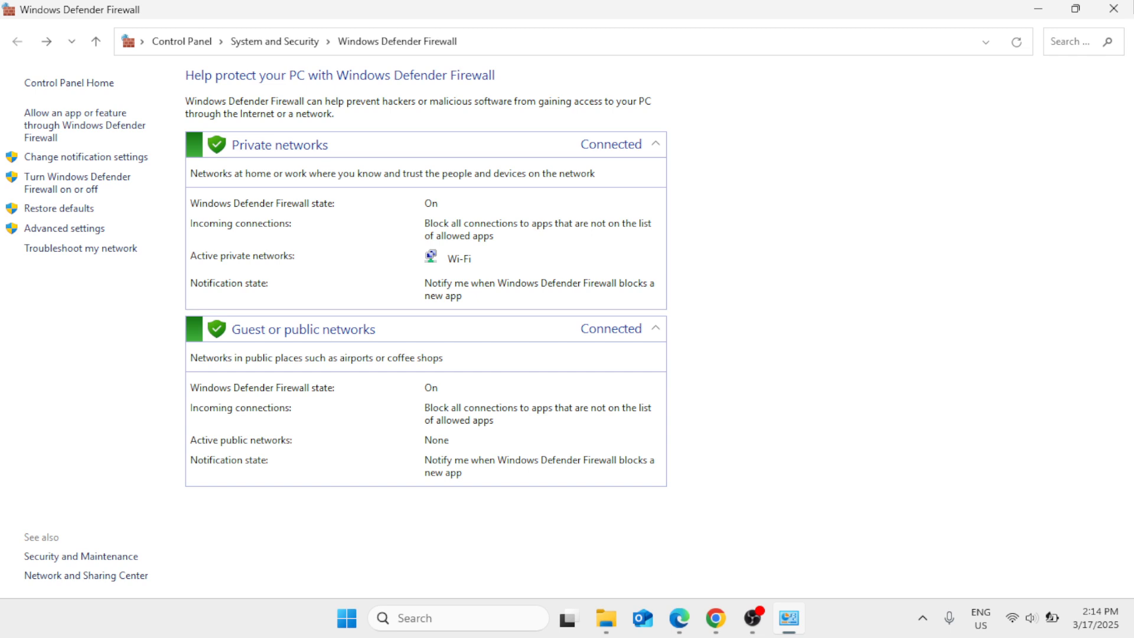
click(1117, 8)
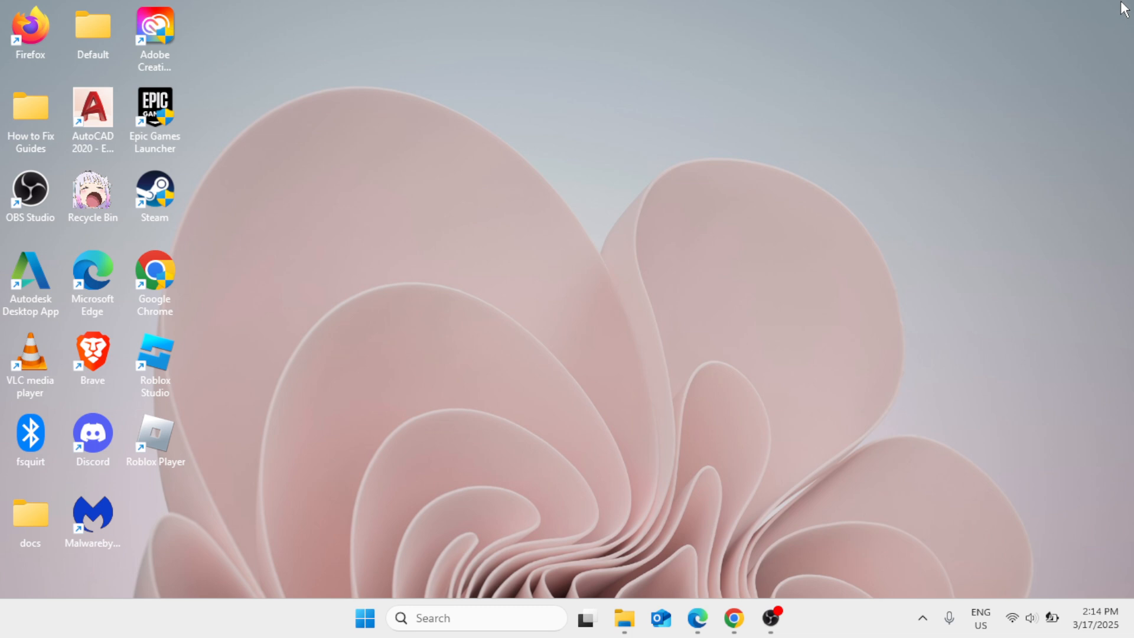
click(770, 625)
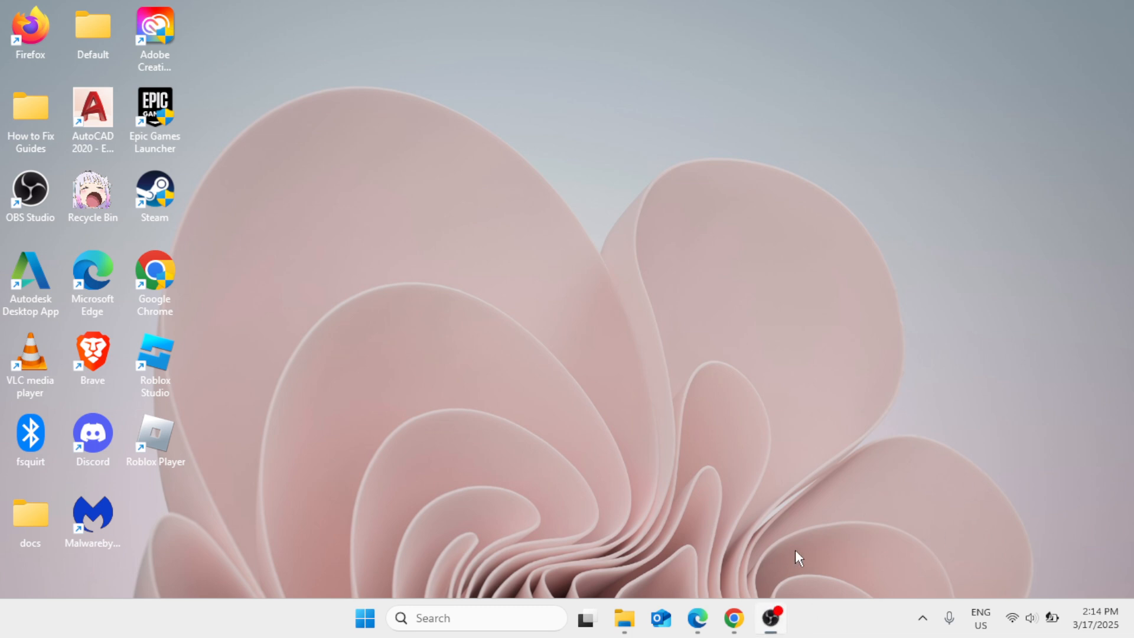